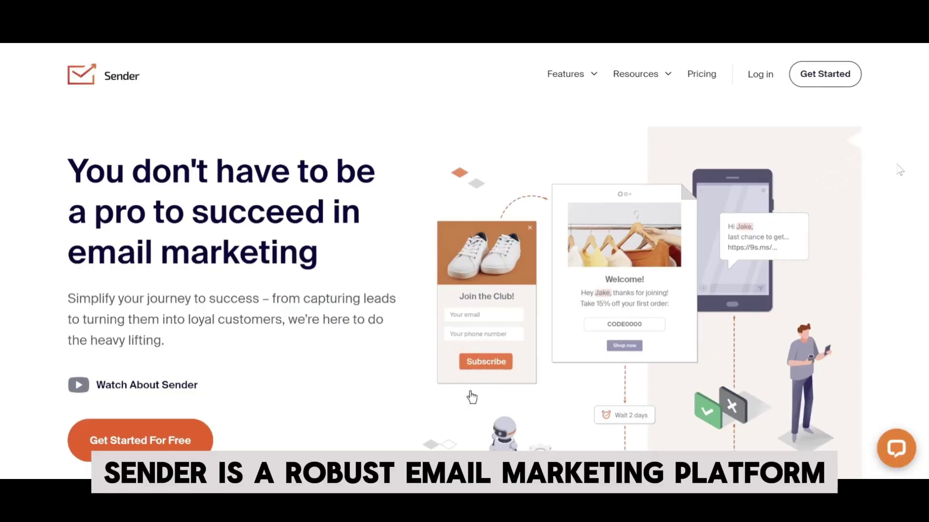
Scroll the getting-started checklist and start importing contacts with Add contacts
scroll(900, 174, "down", 10)
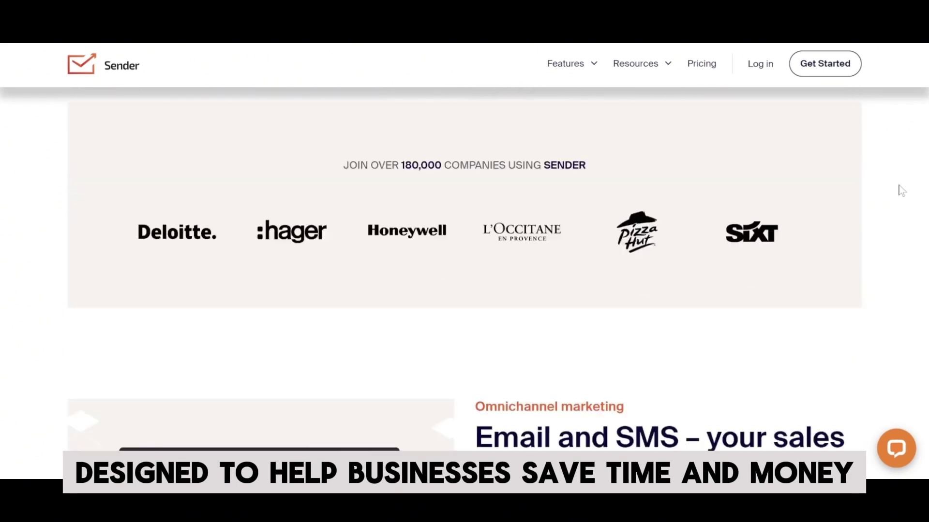
scroll(901, 190, "down", 7)
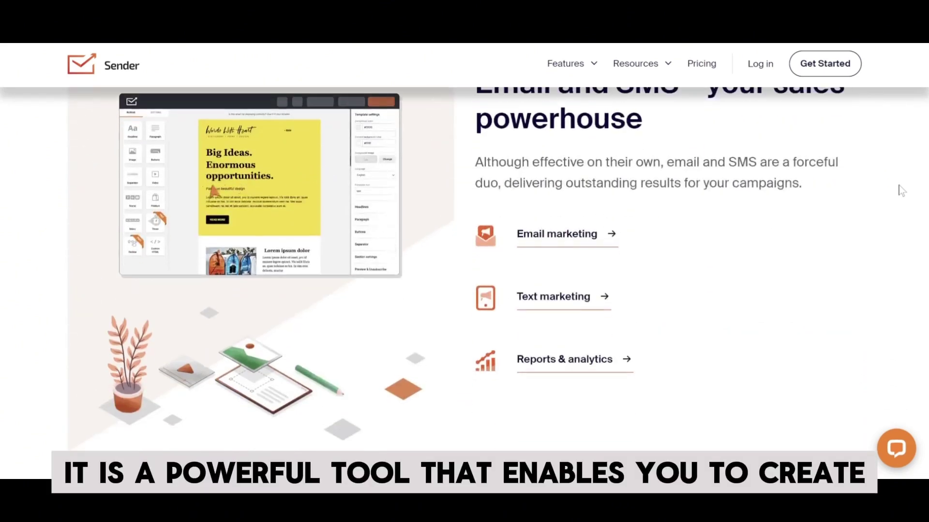
scroll(901, 190, "up", 2)
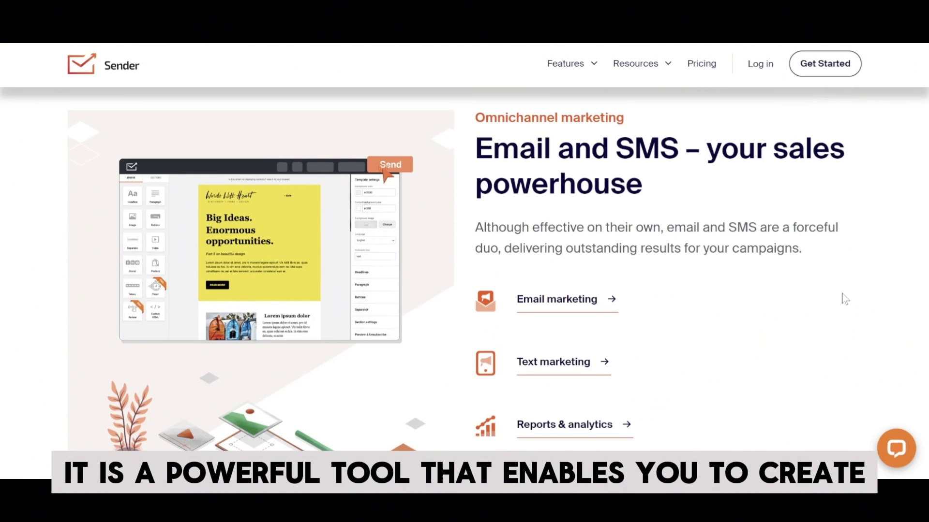
scroll(745, 373, "down", 10)
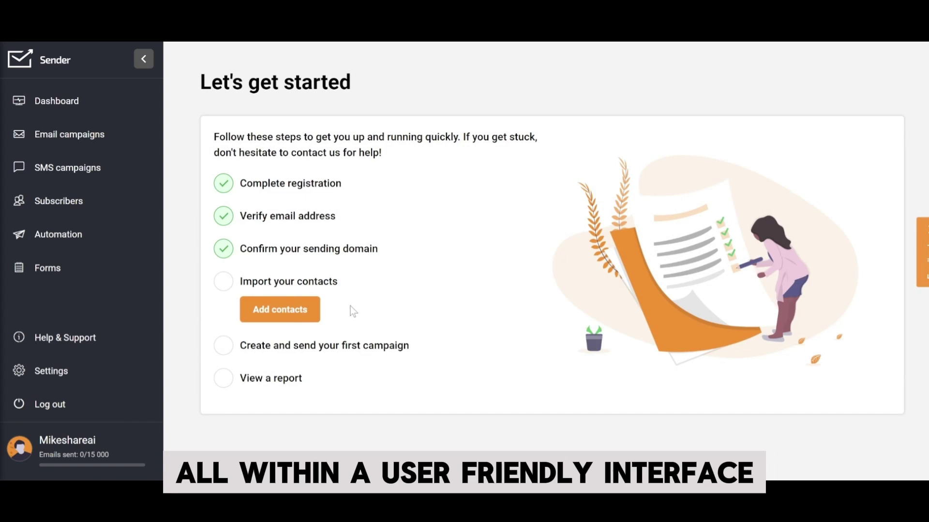
left_click(293, 313)
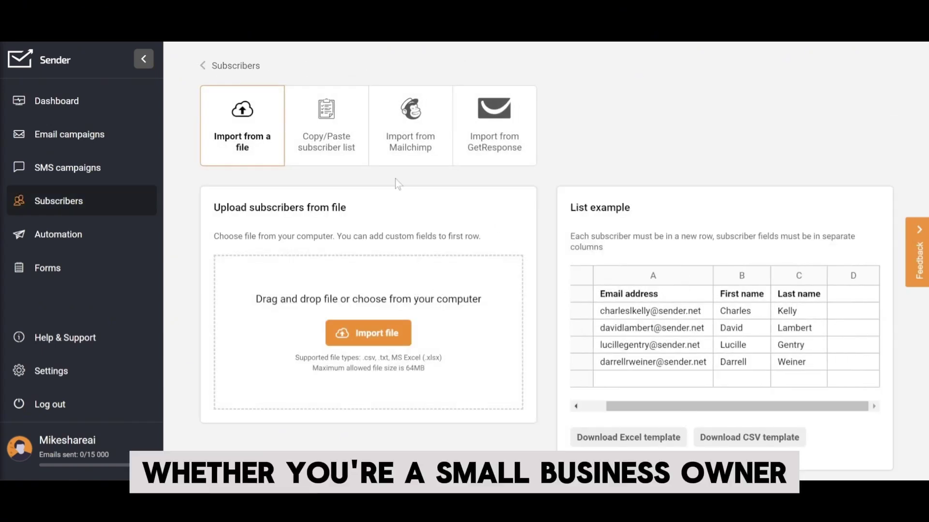
Browse the copy/paste, Mailchimp and GetResponse import options, then go to Automation
left_click(334, 145)
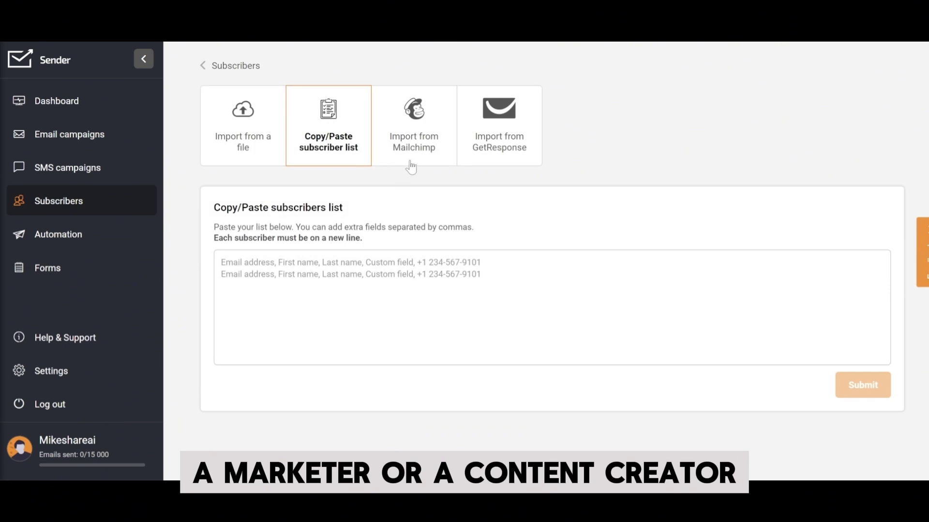
left_click(410, 163)
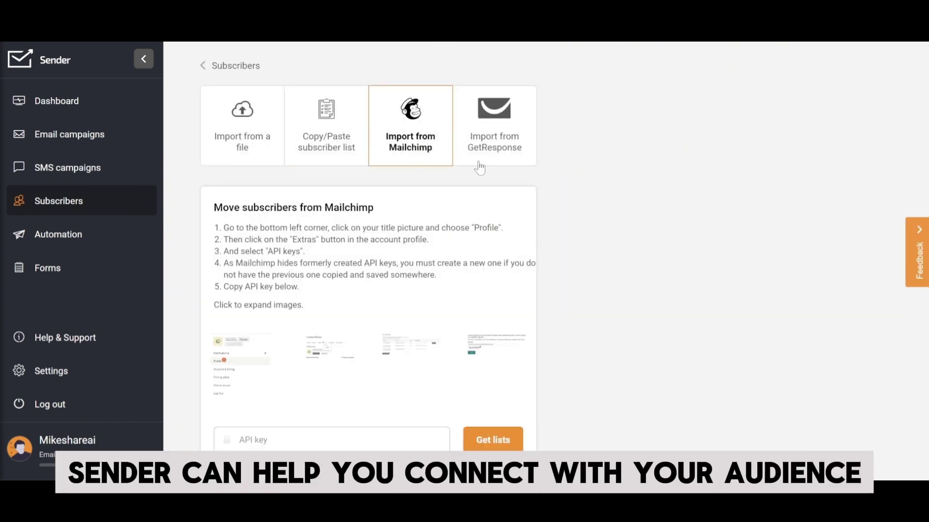
left_click(477, 165)
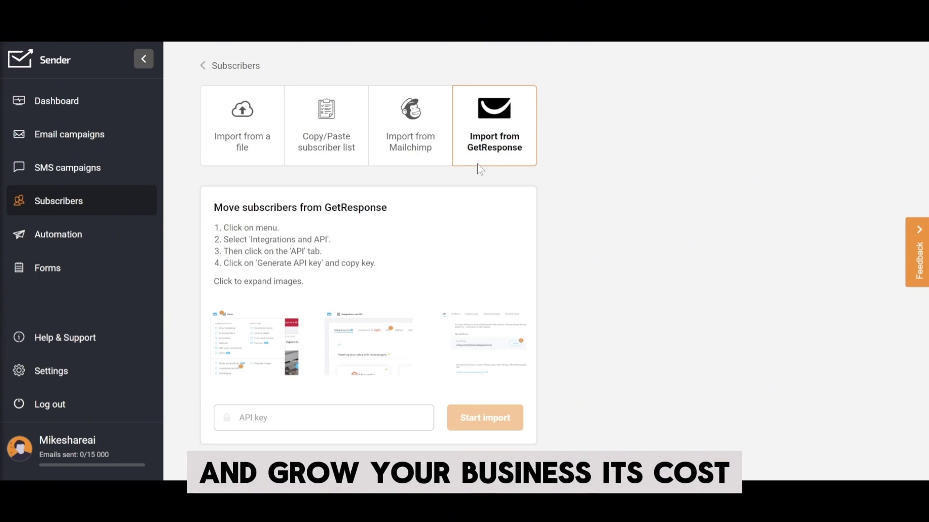
left_click(88, 238)
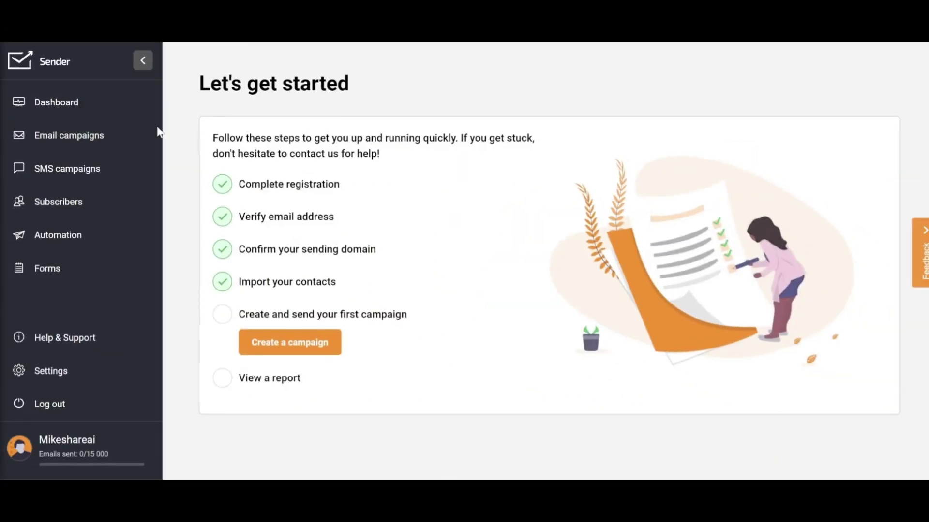
Create the first email campaign with subject 'Get Up to 40% Off on Our Top Tools!'
left_click(118, 144)
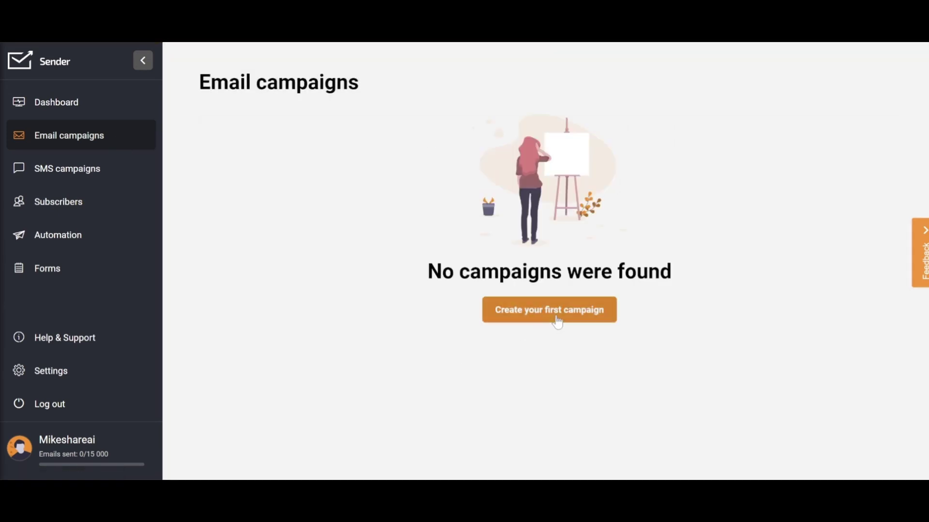
left_click(556, 319)
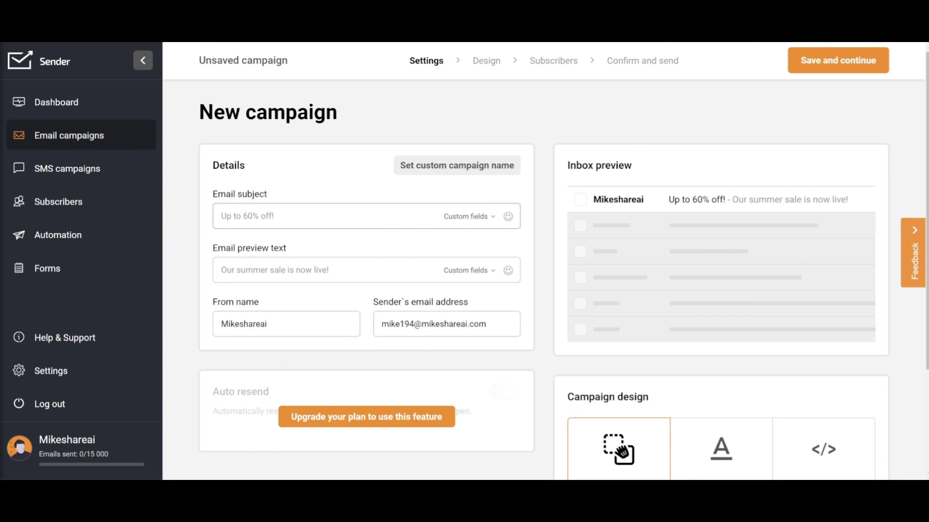
type("Get Up to 40% Off on Our Top Tools!")
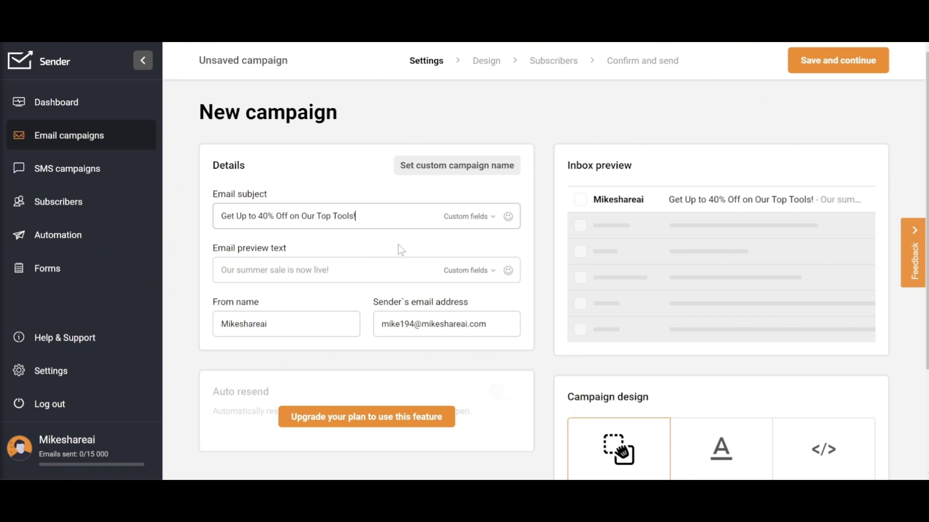
Add a fire emoji to the subject and fill in the 'Don't miss out!' preview text
left_click(508, 218)
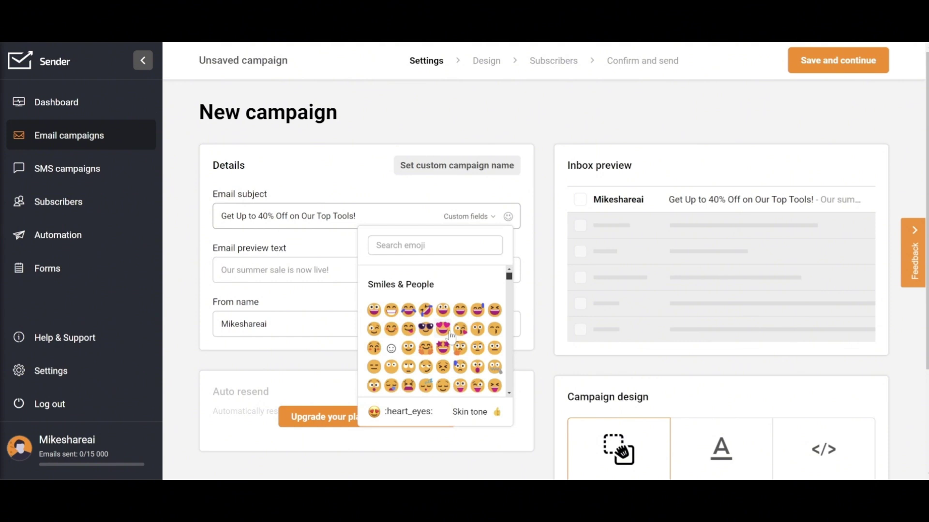
scroll(449, 342, "down", 10)
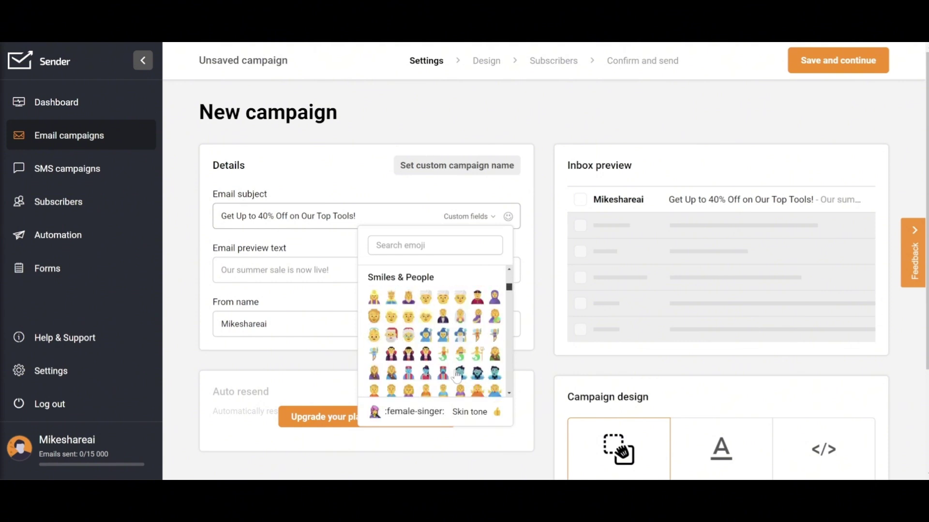
scroll(463, 373, "down", 2)
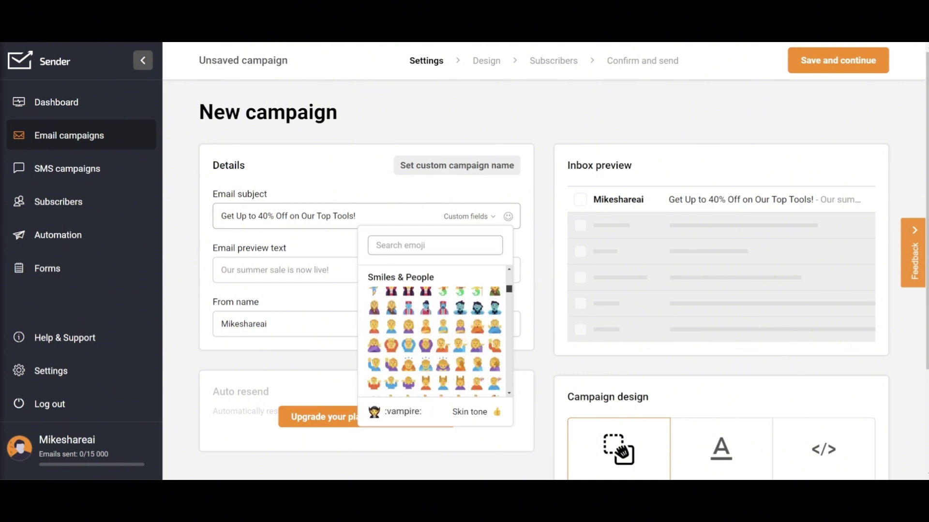
type("fire")
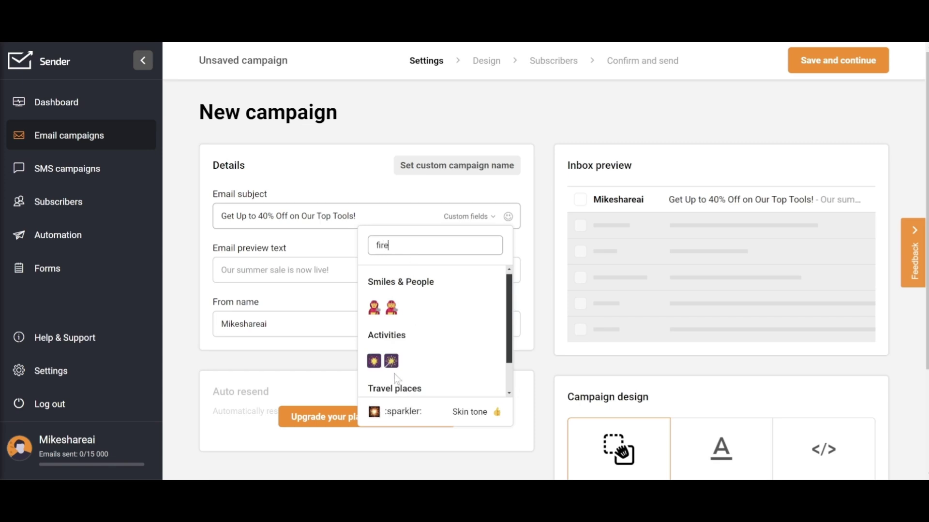
scroll(401, 377, "down", 1)
key("Escape")
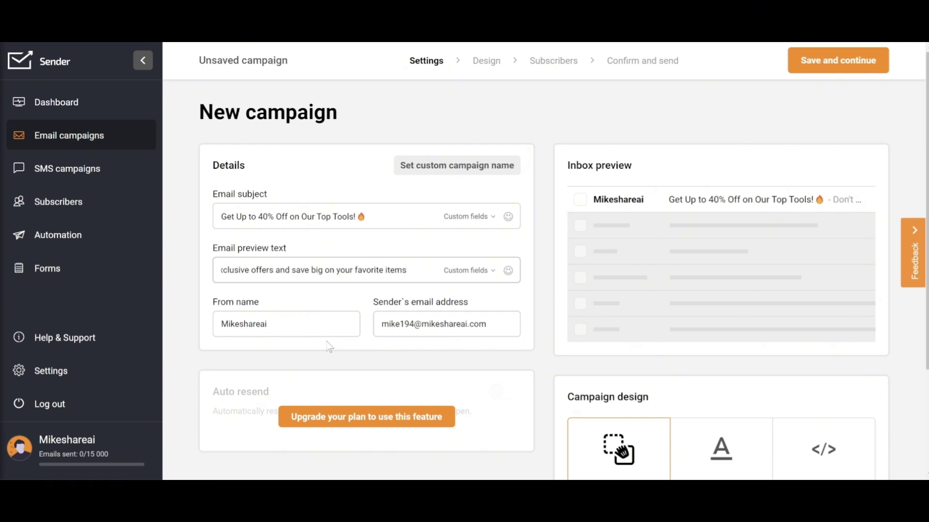
left_click(266, 324)
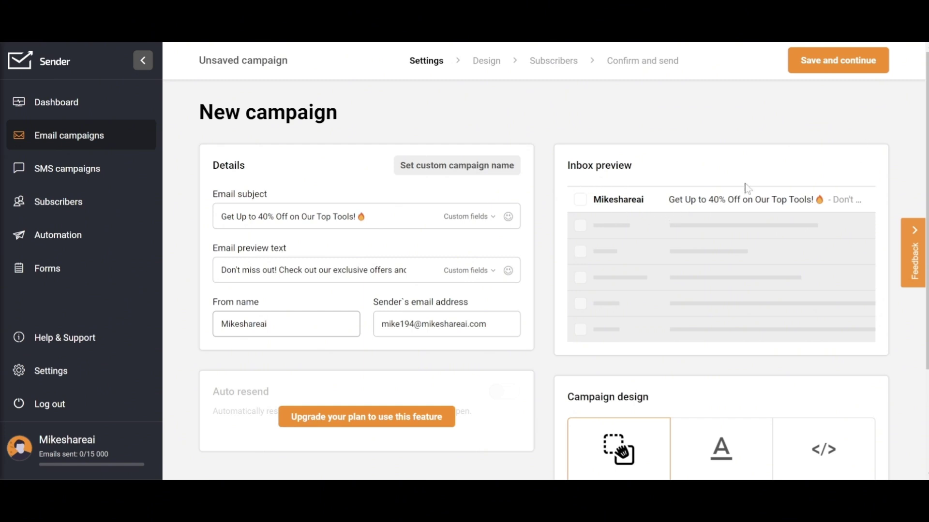
Save the campaign settings and choose the DiscoverArt template for the email design
left_click(835, 62)
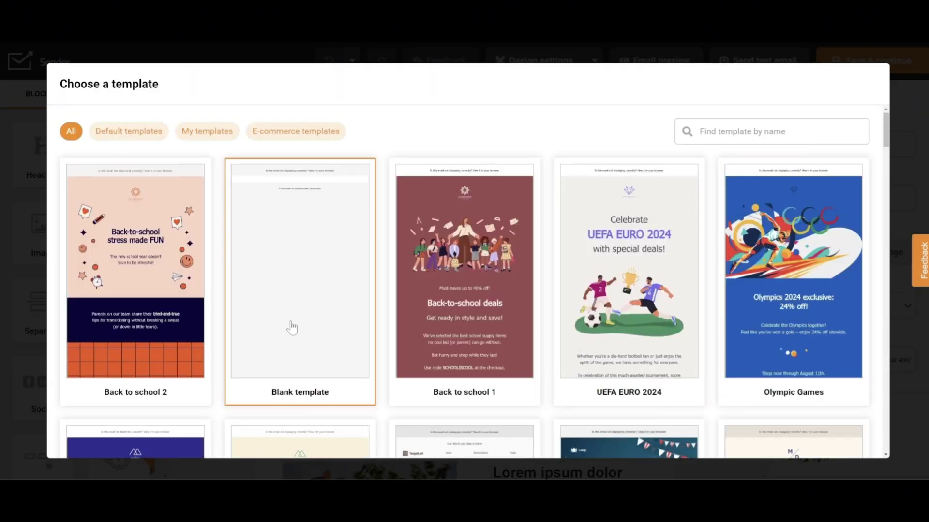
scroll(480, 222, "down", 5)
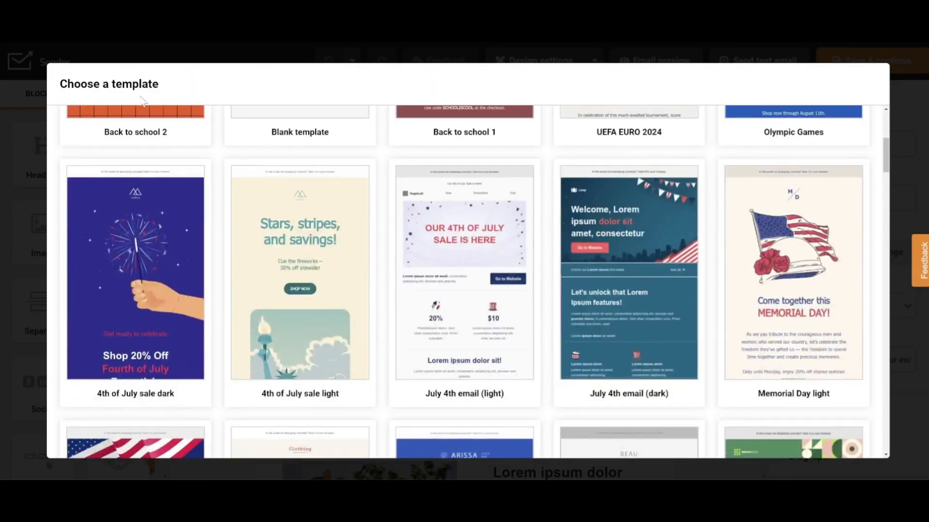
scroll(627, 345, "down", 10)
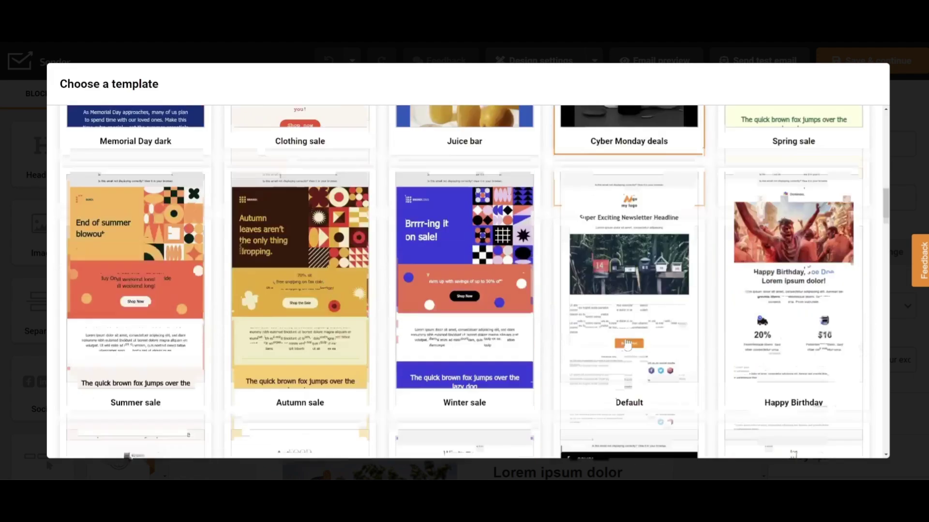
scroll(627, 345, "up", 15)
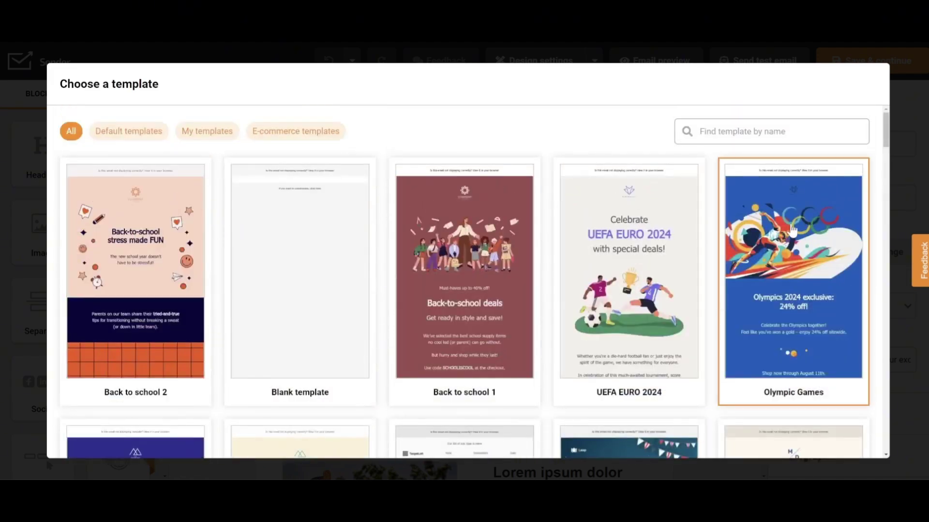
scroll(798, 324, "down", 12)
scroll(800, 324, "down", 15)
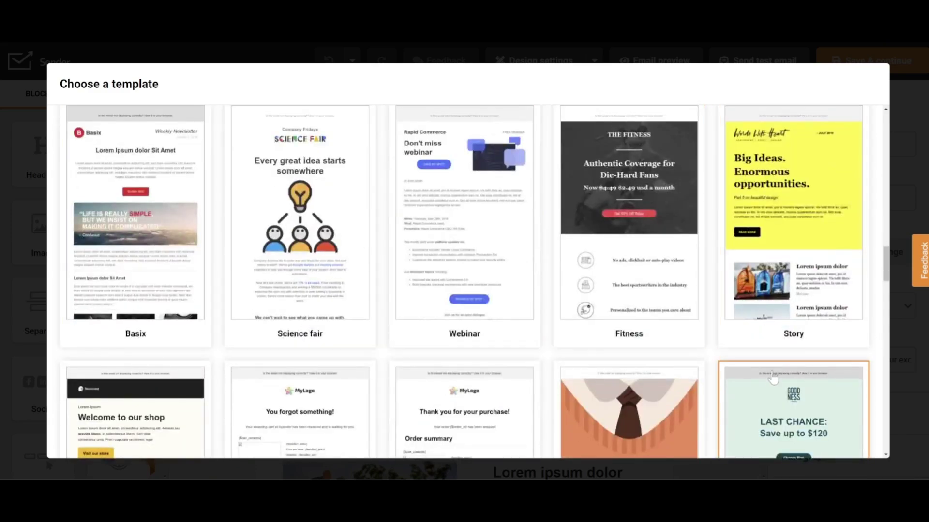
scroll(774, 411, "down", 2)
scroll(713, 390, "up", 6)
scroll(714, 389, "up", 2)
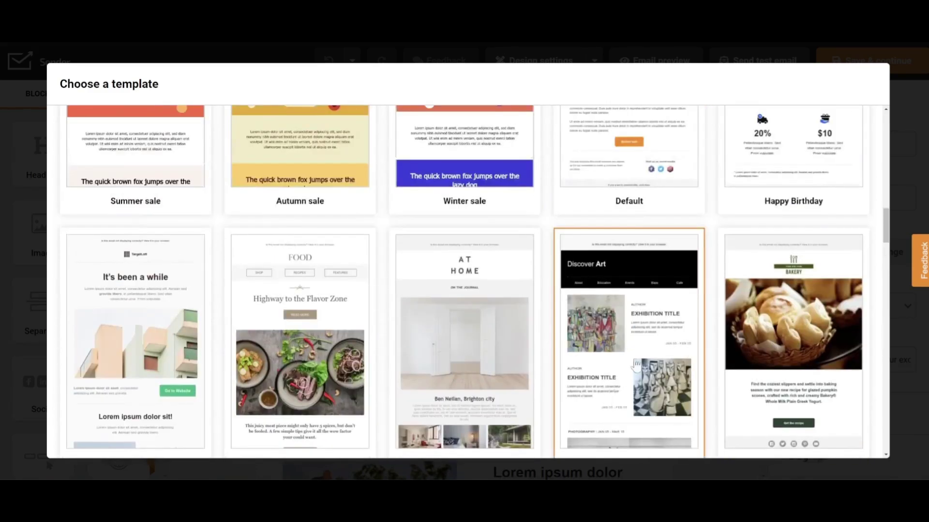
left_click(674, 331)
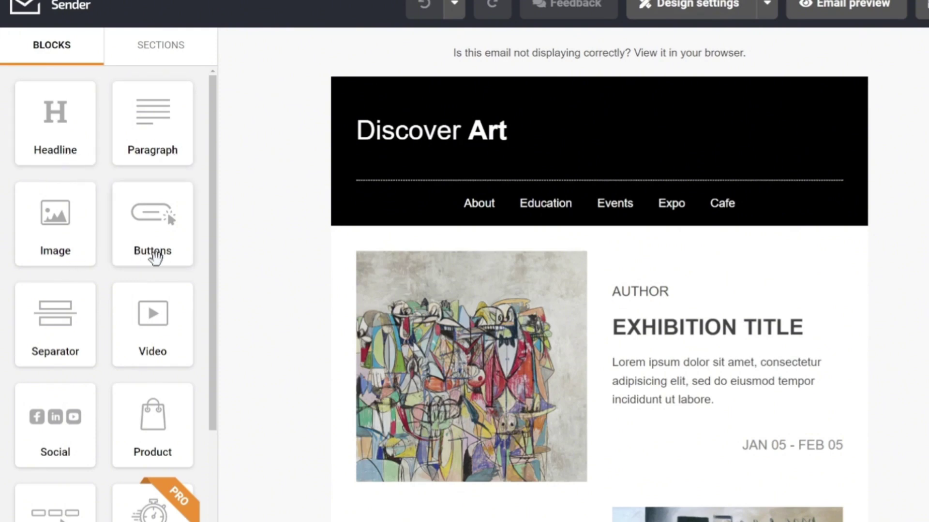
Drag an empty two-column layout from the Sections tab into the Discover Art email
scroll(154, 411, "down", 3)
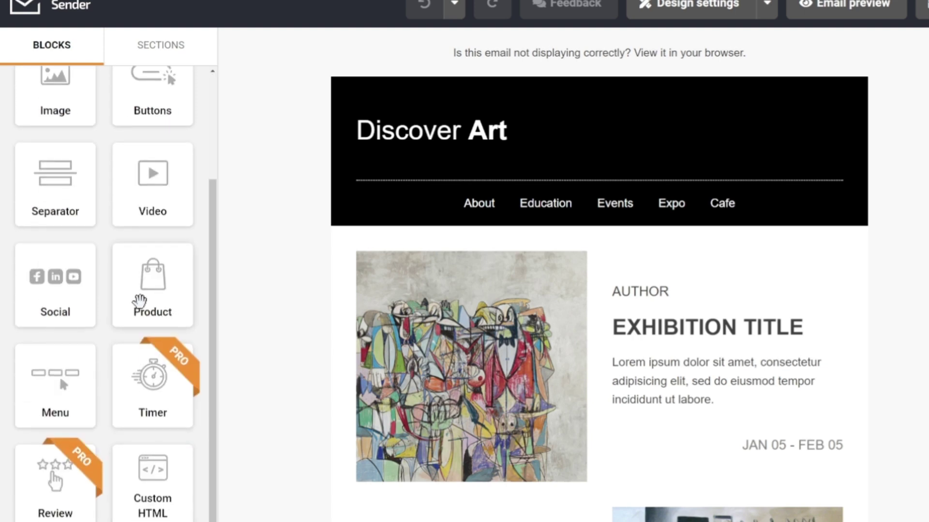
left_click_drag(210, 286, 184, 271)
left_click(154, 46)
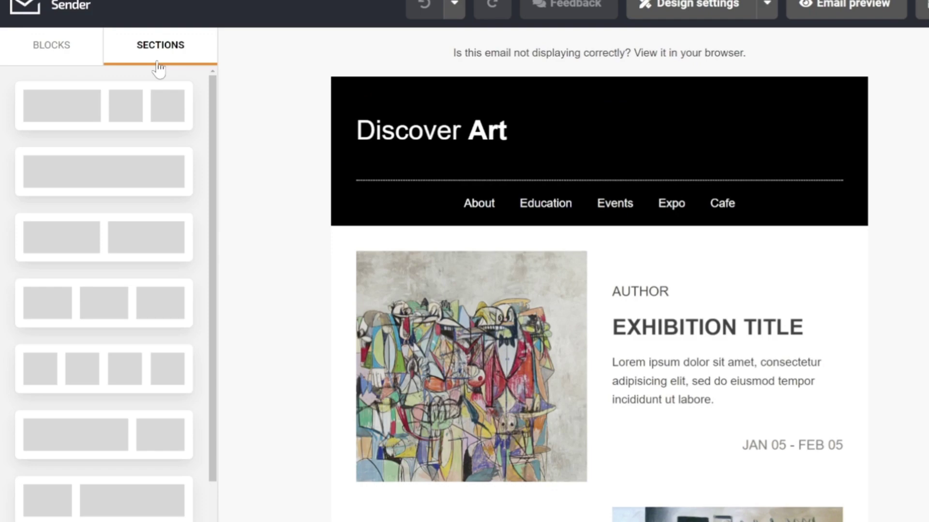
left_click_drag(102, 445, 487, 275)
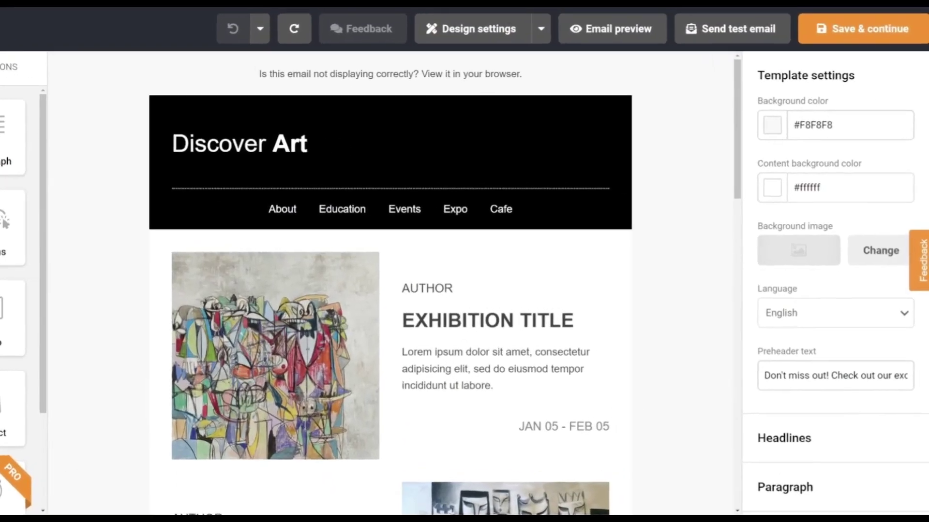
scroll(827, 203, "down", 2)
scroll(801, 189, "up", 1)
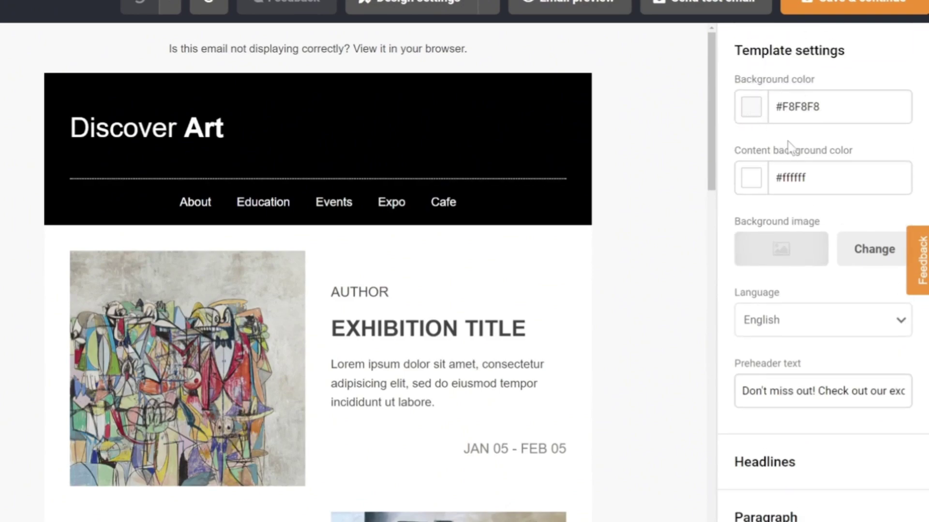
scroll(822, 193, "down", 2)
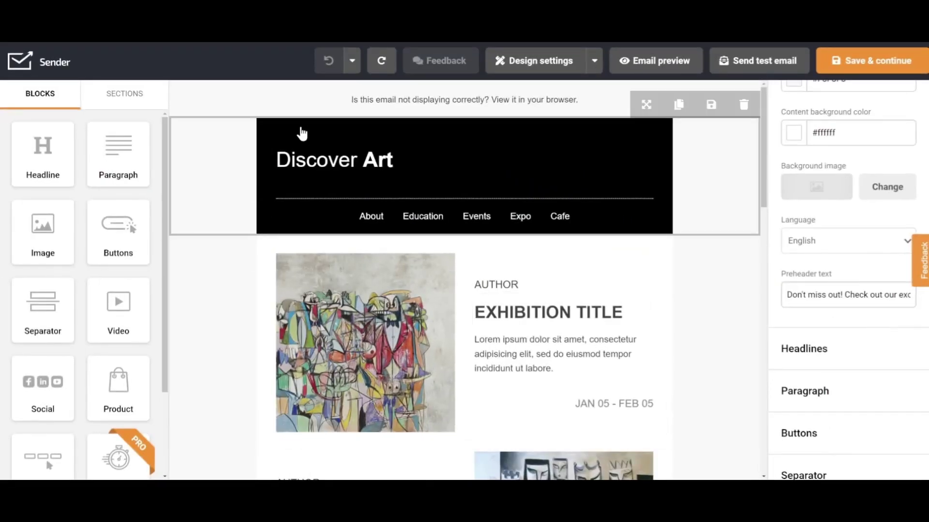
Delete the Discover Art headline block from the email header
left_click(302, 133)
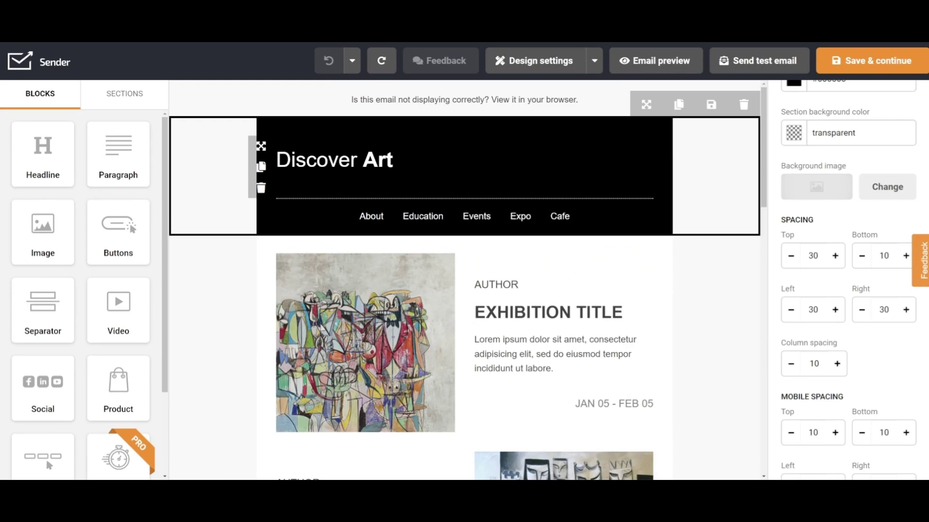
left_click(305, 159)
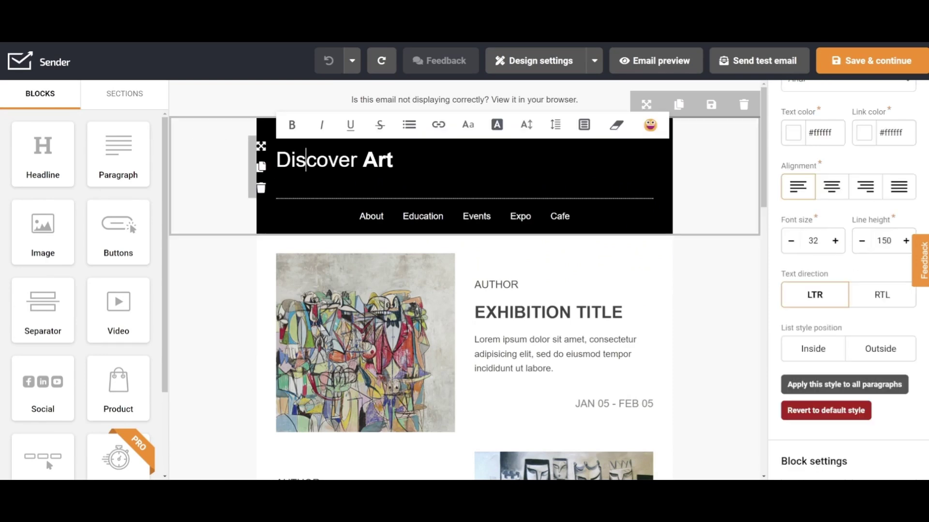
left_click(270, 192)
left_click(557, 303)
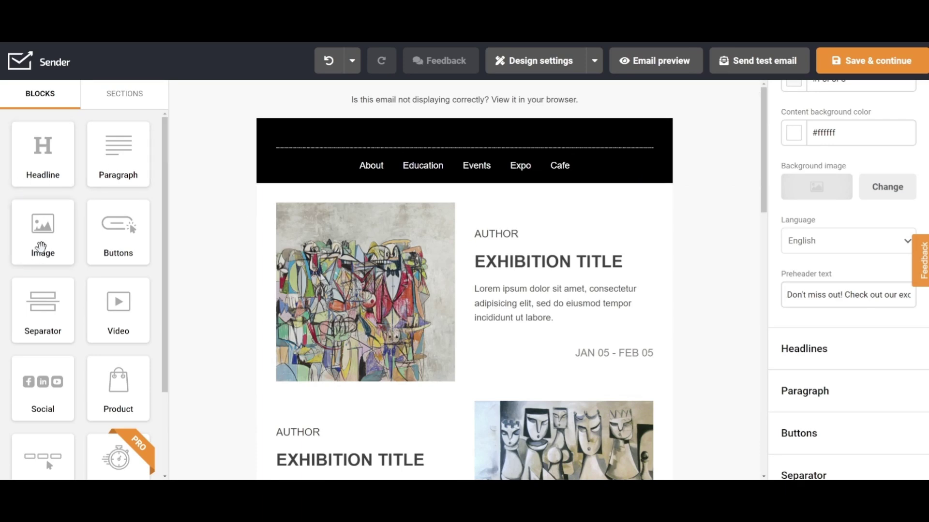
Place an Image block in the header showing the MIKESHAREAI logo
left_click_drag(38, 246, 425, 155)
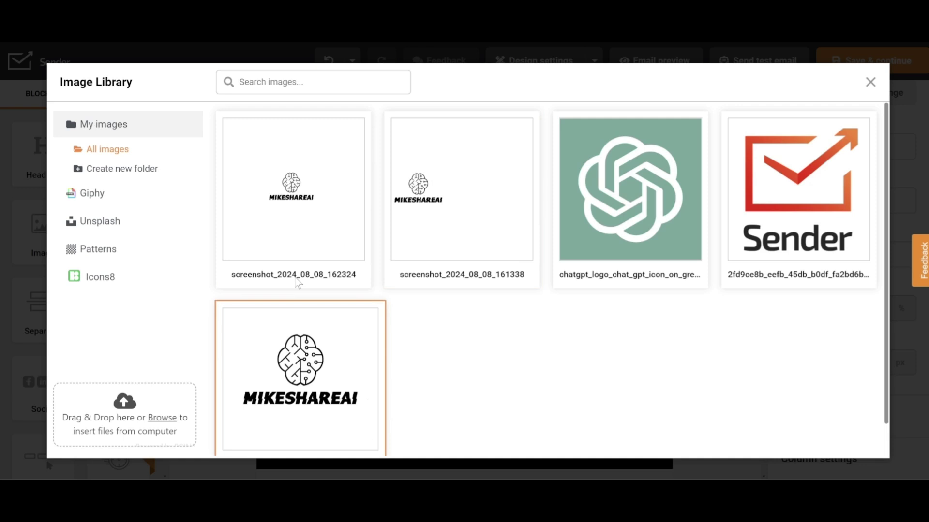
left_click(334, 261)
left_click(844, 433)
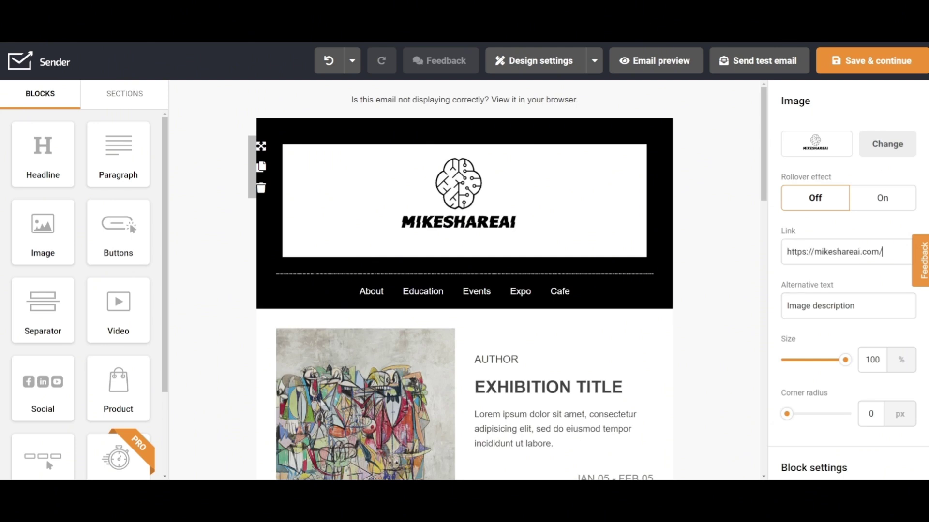
Relabel the header menu About us, Contact, Terms and Conditions, Privacy Policy with mikeshareai.com links
left_click(725, 393)
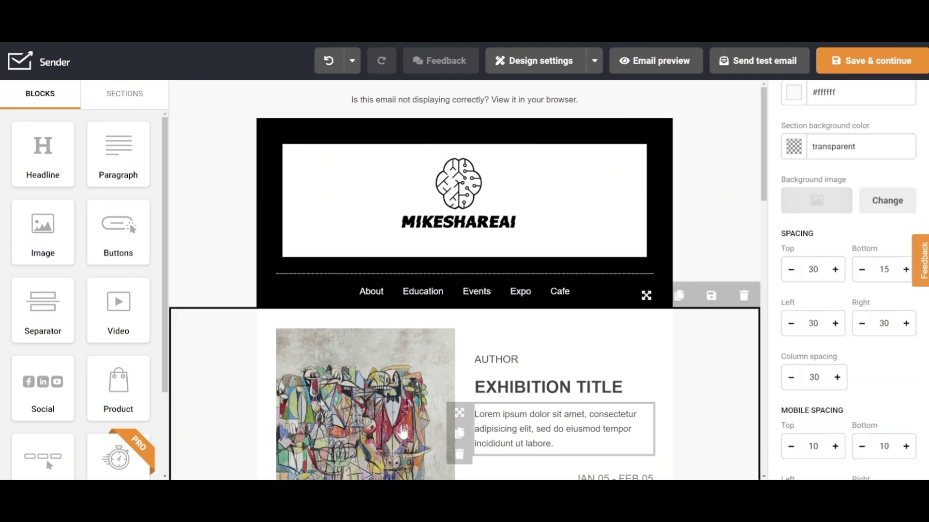
left_click(389, 302)
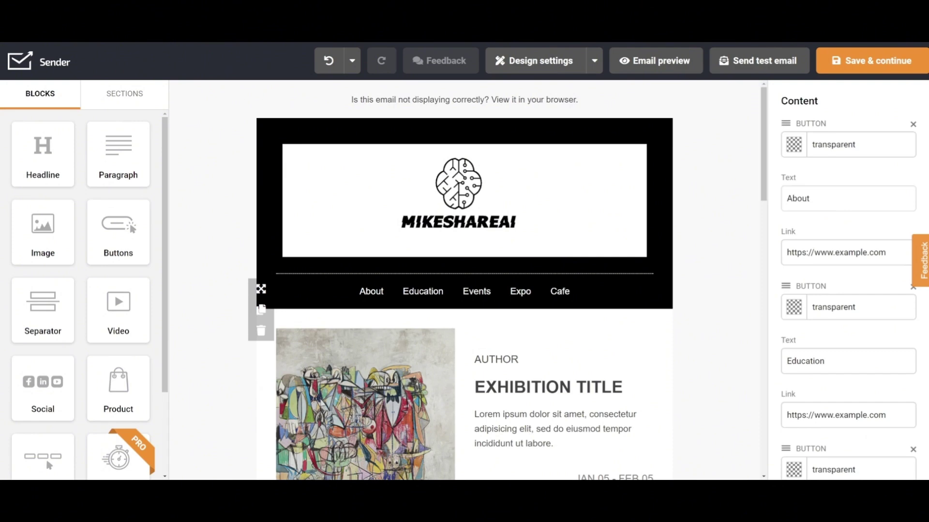
triple_click(851, 252)
type("https://mikeshareai.com/about-us/")
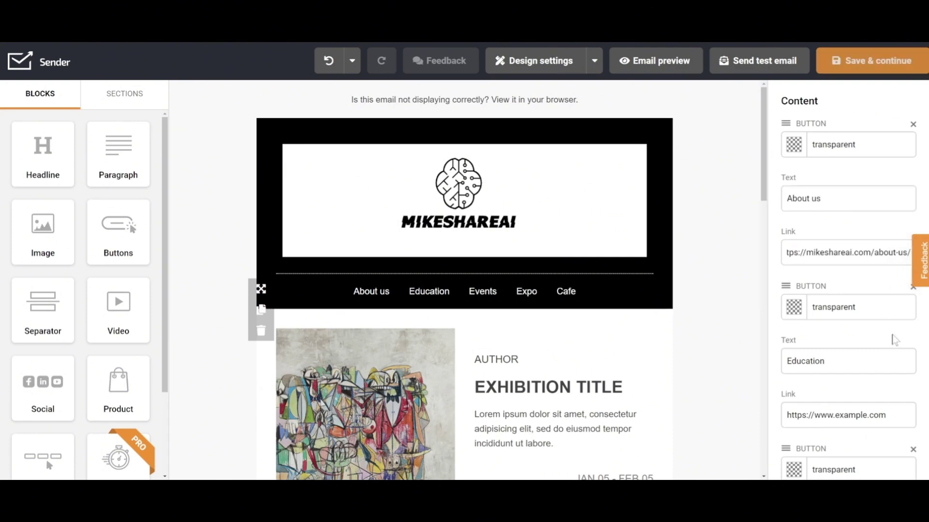
scroll(895, 338, "down", 1)
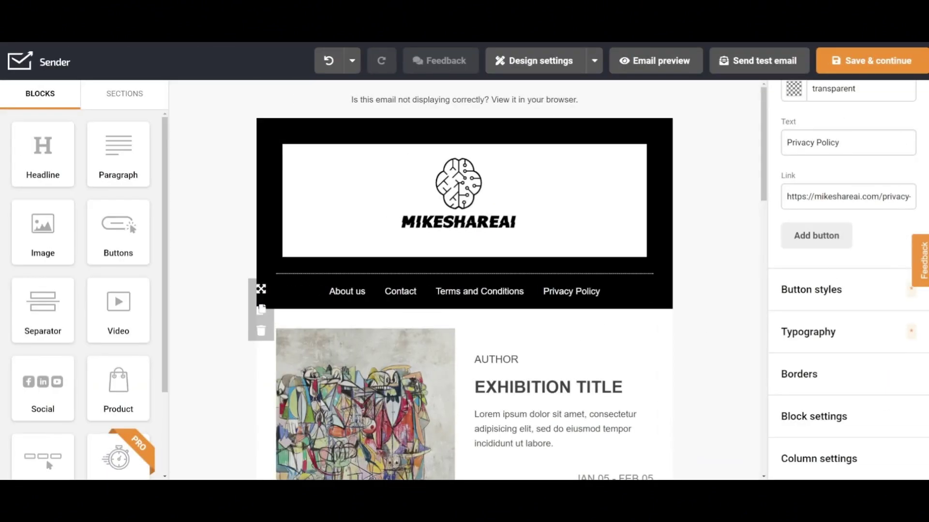
scroll(381, 252, "down", 4)
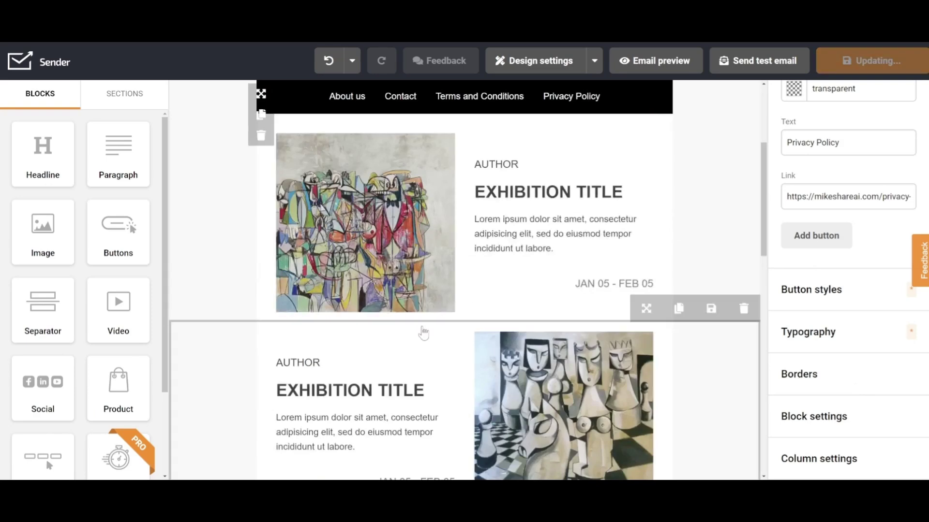
Replace the first article's artwork image with the Sender logo
scroll(423, 330, "up", 1)
left_click(361, 276)
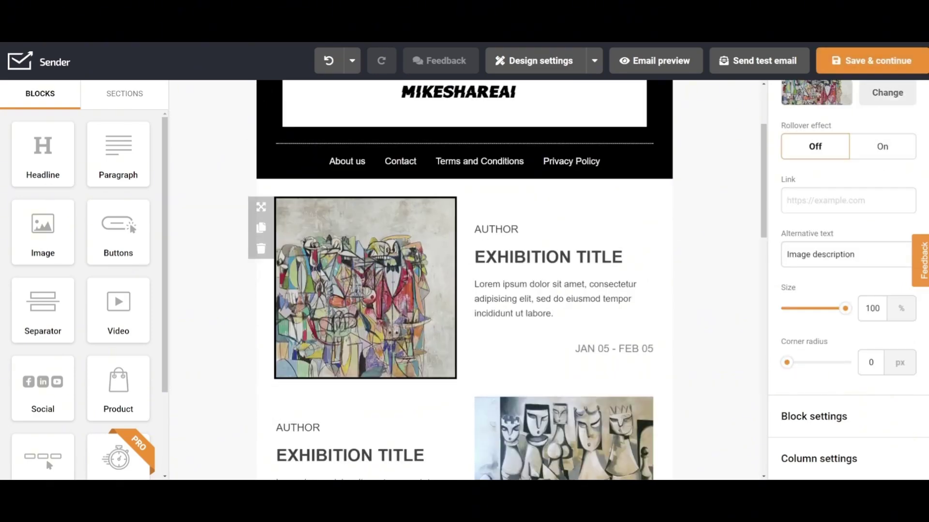
left_click(892, 147)
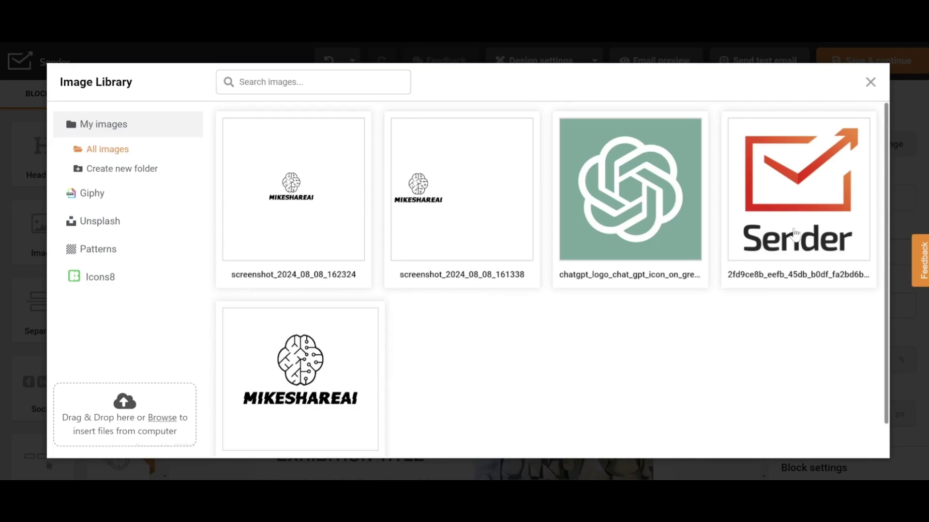
left_click(796, 234)
left_click(844, 434)
Change the article text to 'Email marketing platform', 'SENDER' and the Sender description
double_click(484, 228)
type("email marketing platform")
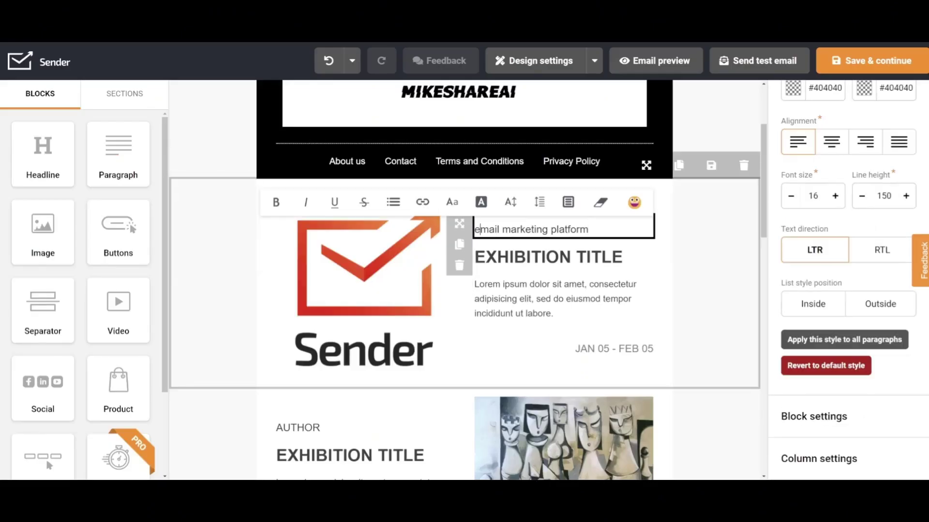
triple_click(547, 257)
left_click(715, 272)
type("Send")
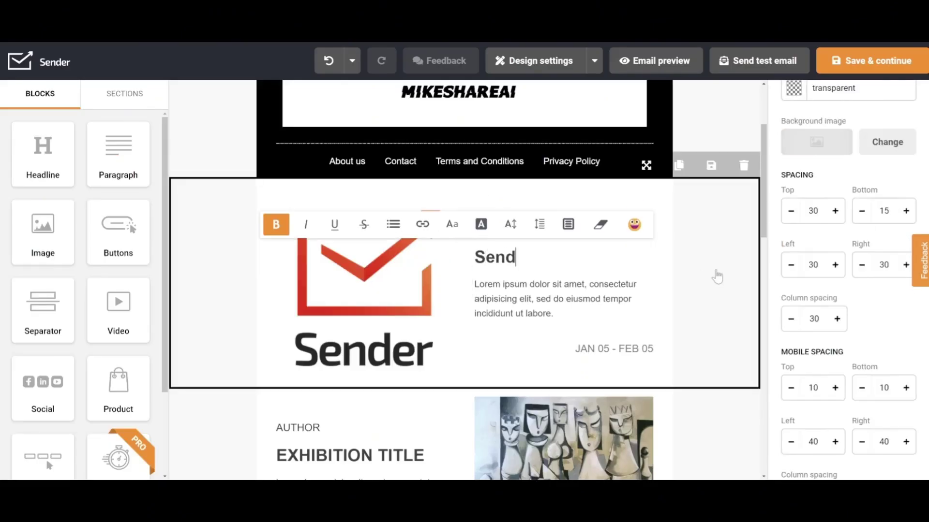
left_click_drag(501, 284, 554, 314)
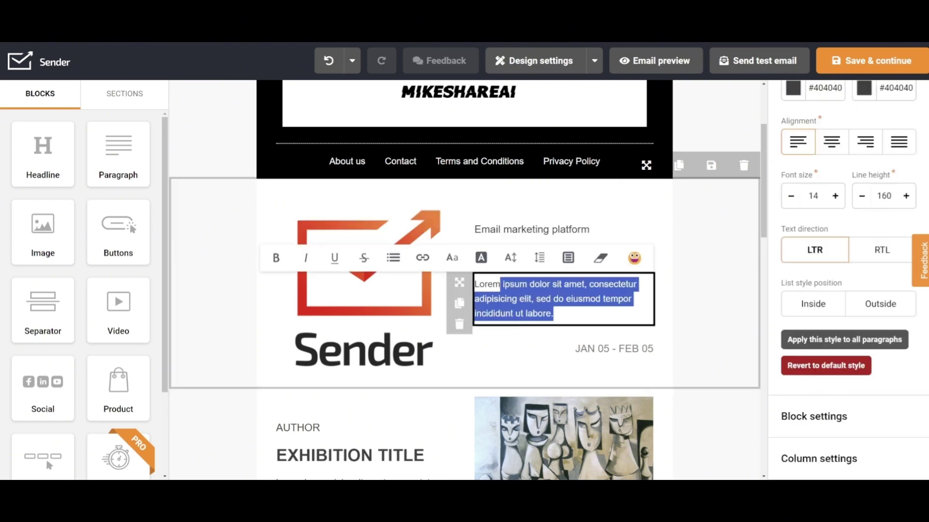
type("Sender is an intuitive email marketing platform that helps businesses automate campaigns, boost engagement, and save time, all at an affordable price.")
left_click(667, 444)
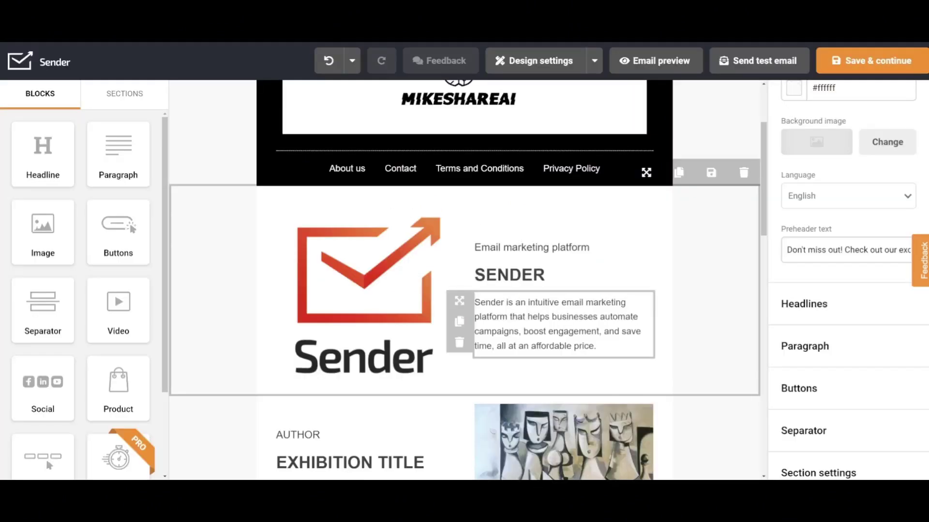
Justify the Sender description paragraph
triple_click(556, 324)
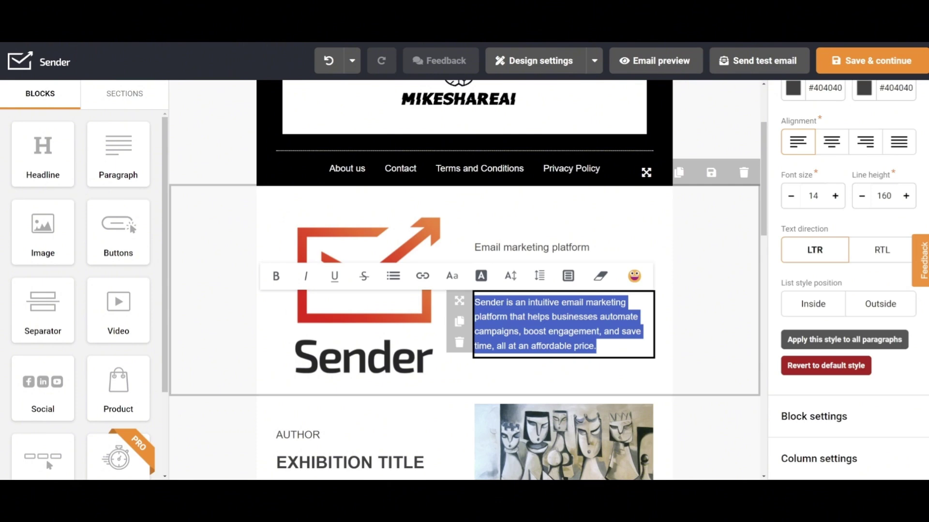
left_click(898, 142)
left_click(532, 274)
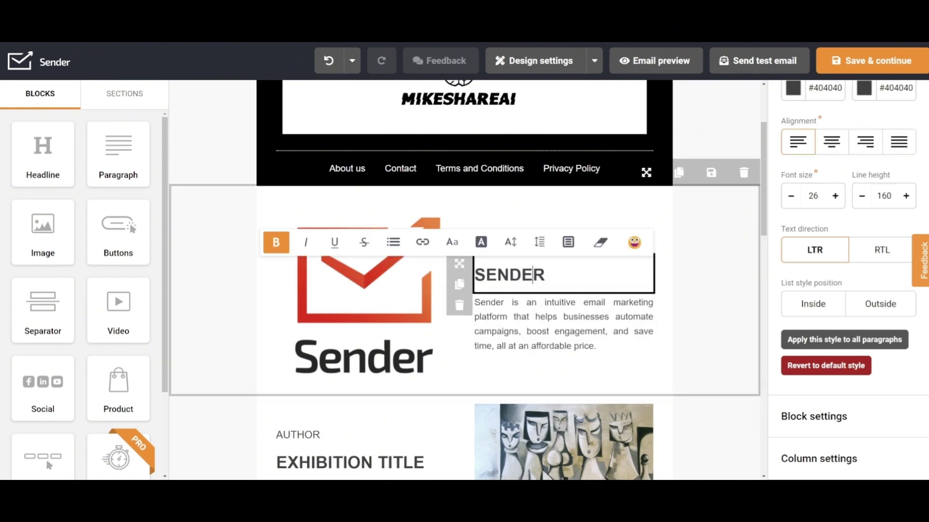
left_click(561, 324)
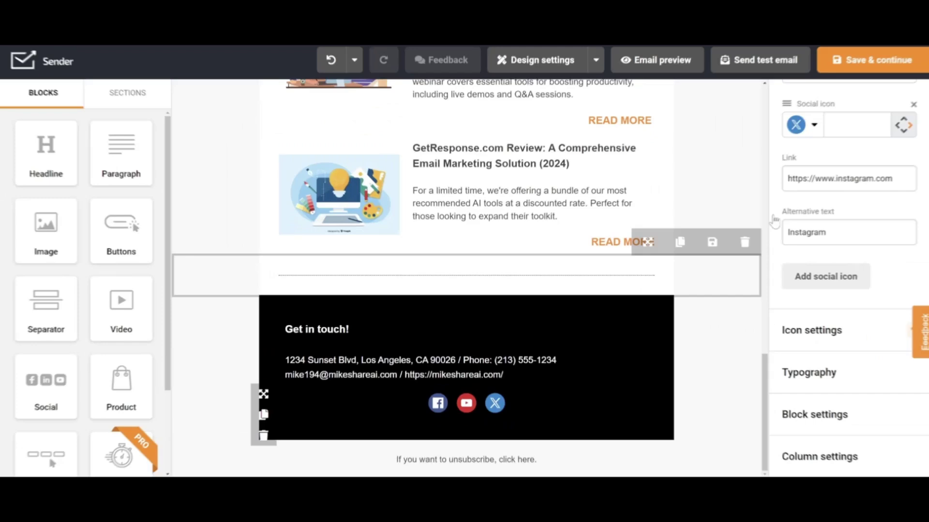
Scroll through the finished email to review its design
scroll(863, 235, "up", 6)
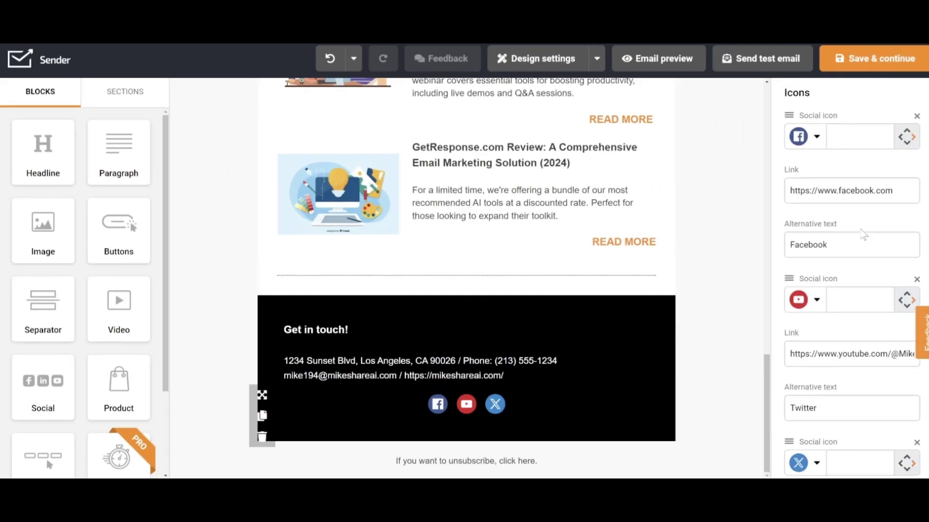
scroll(597, 263, "up", 20)
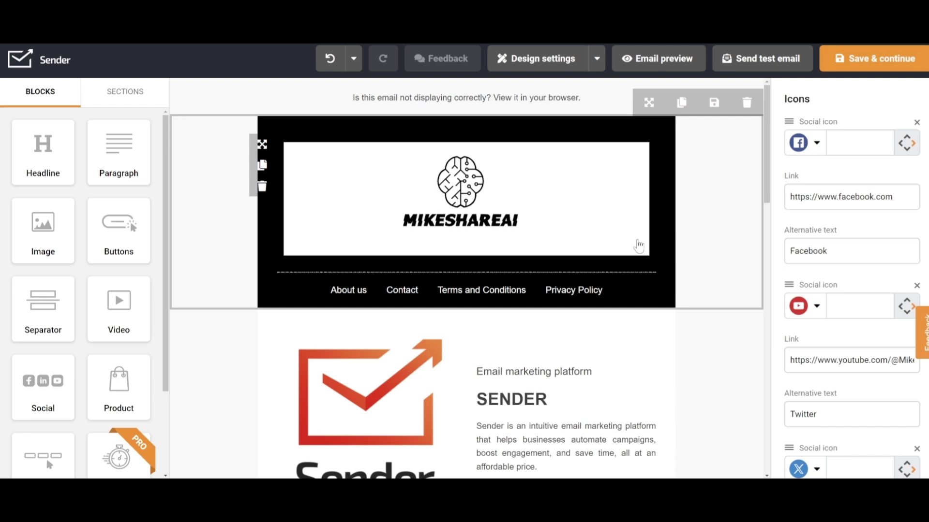
scroll(466, 278, "down", 20)
scroll(696, 172, "up", 4)
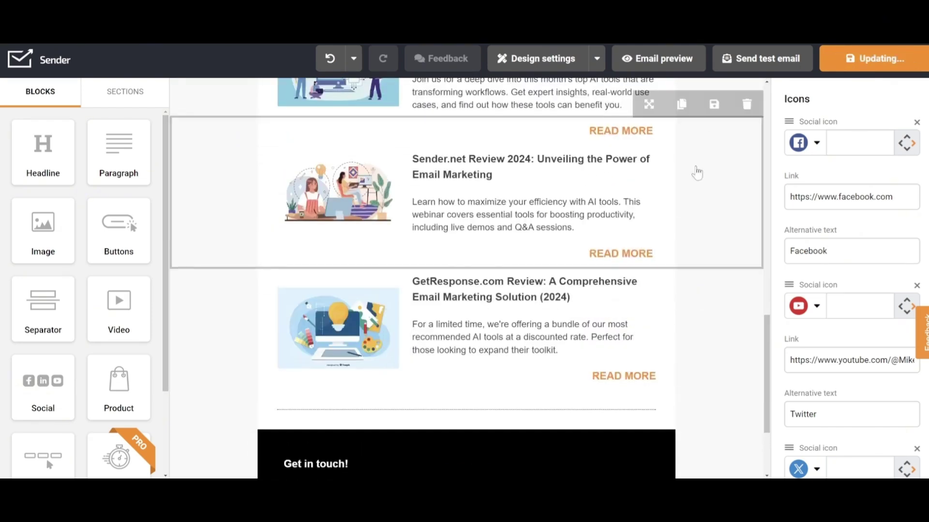
scroll(696, 171, "down", 4)
scroll(699, 170, "up", 9)
scroll(700, 170, "up", 5)
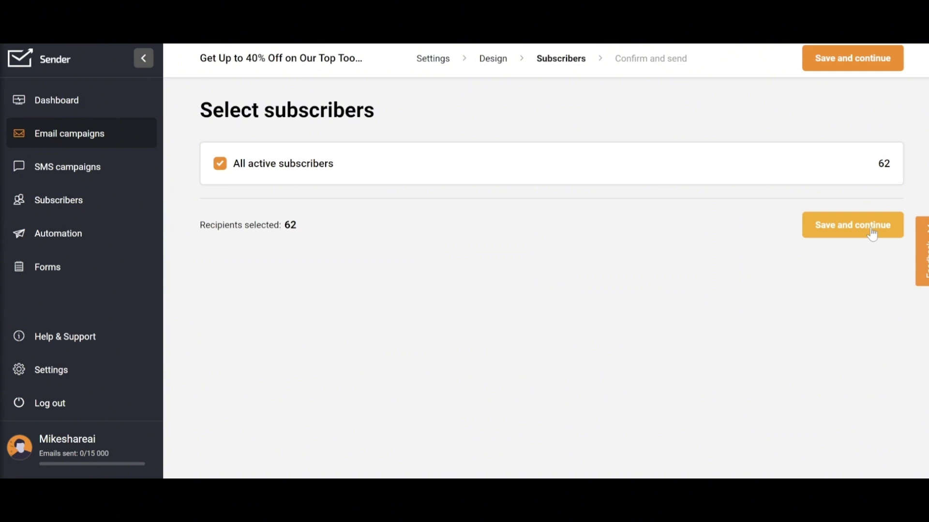
Continue to the Confirm and send page and review its Settings card
left_click(872, 235)
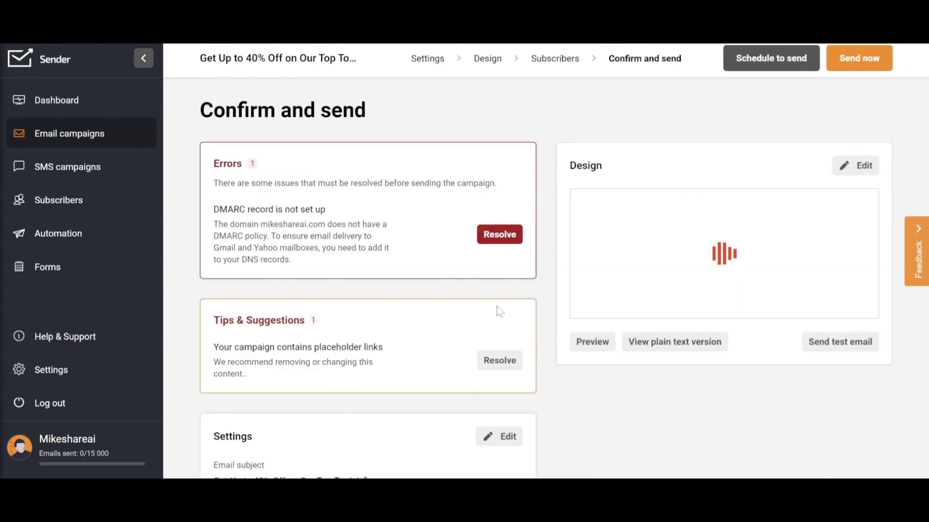
scroll(499, 312, "down", 5)
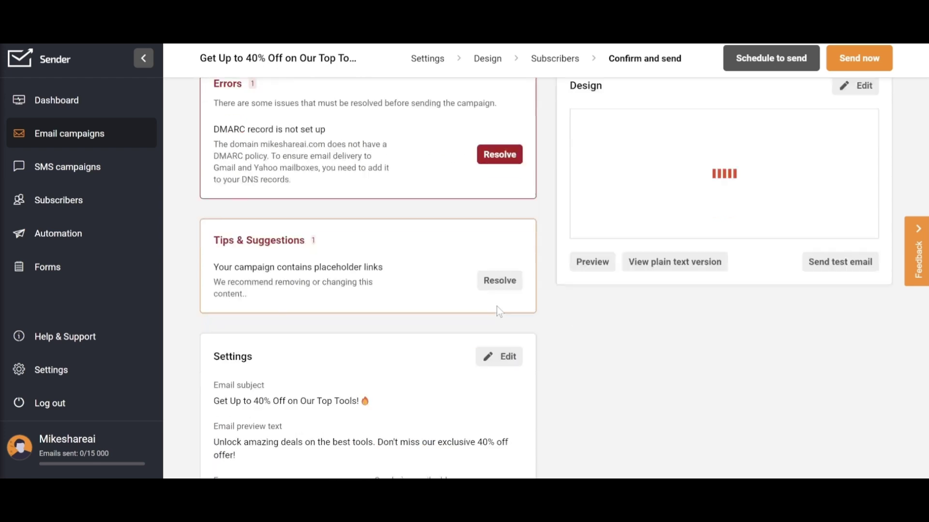
scroll(500, 312, "up", 5)
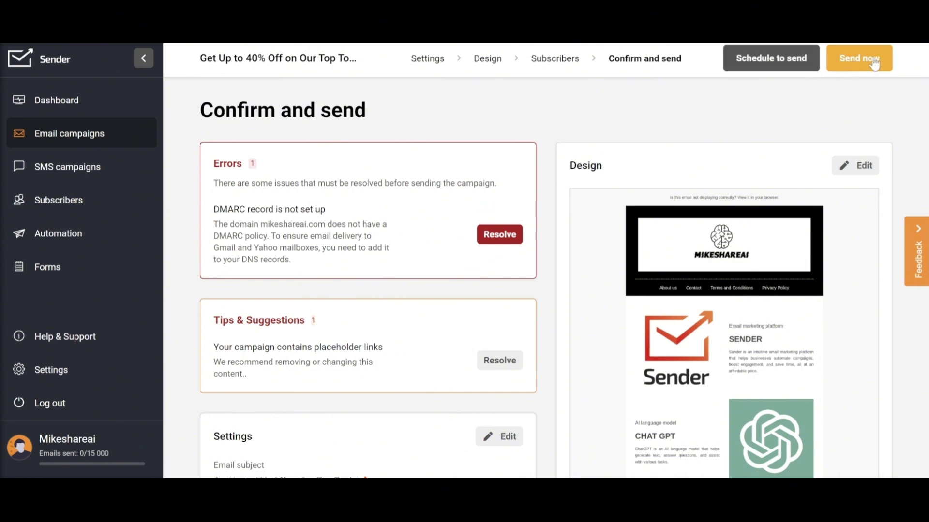
Attempt Send now, dismiss the unresolved-errors warning, and scroll through the campaign preview
left_click(787, 58)
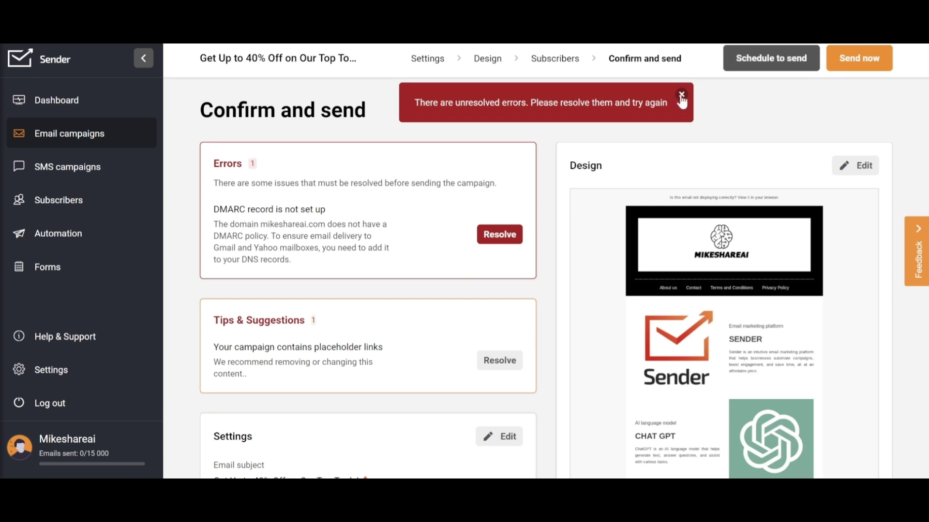
left_click(681, 95)
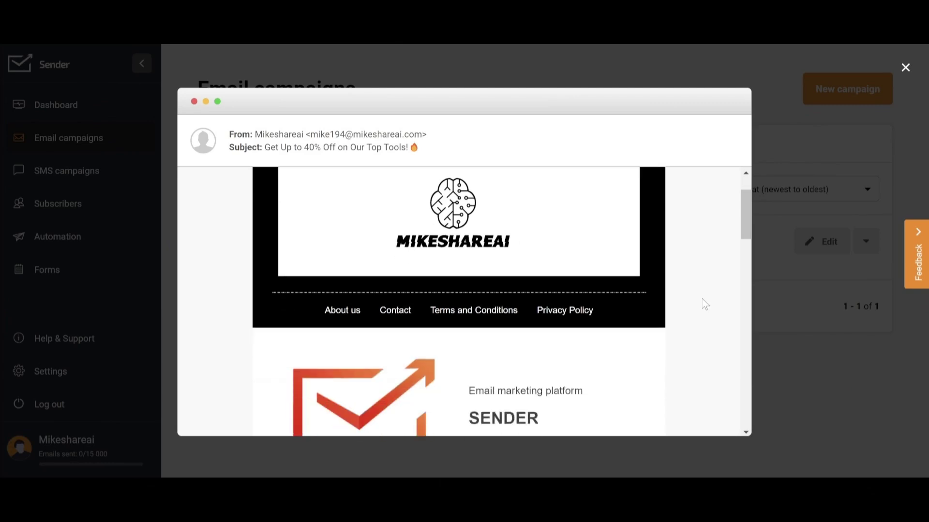
scroll(703, 300, "down", 8)
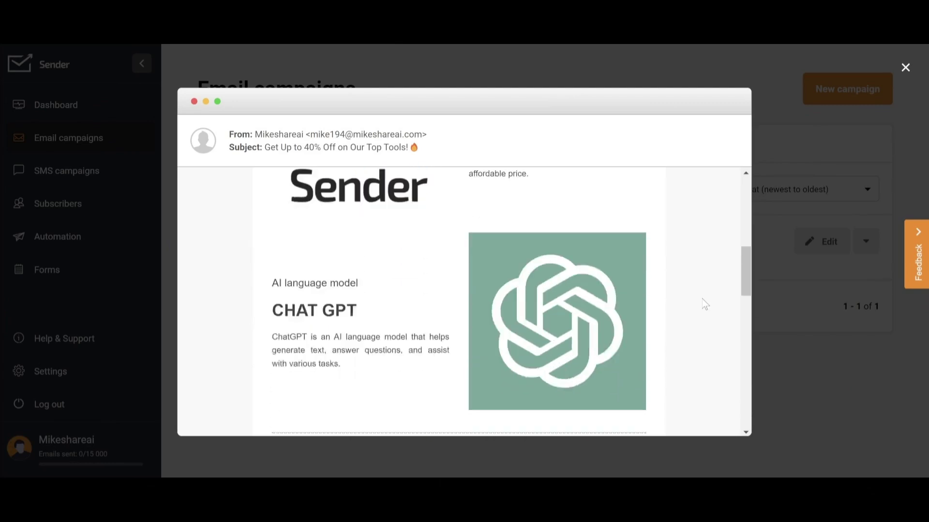
scroll(702, 299, "down", 8)
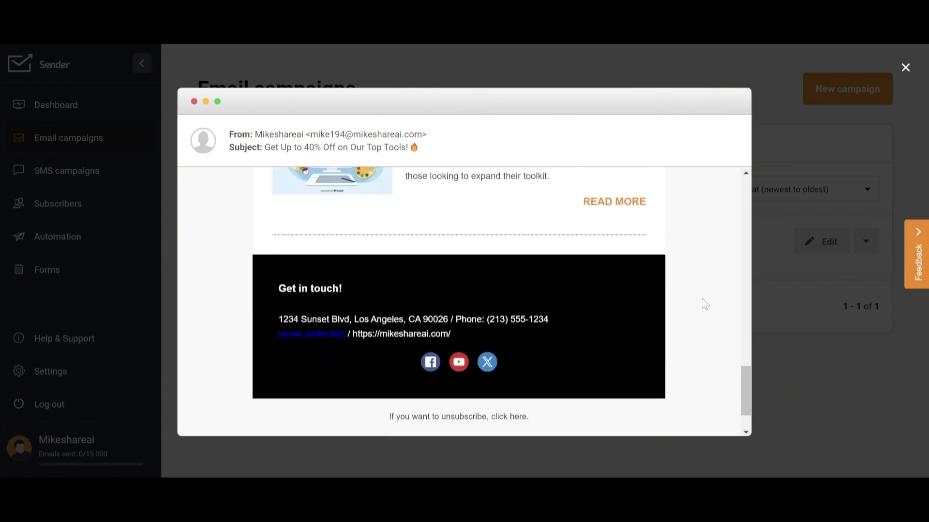
scroll(705, 304, "up", 10)
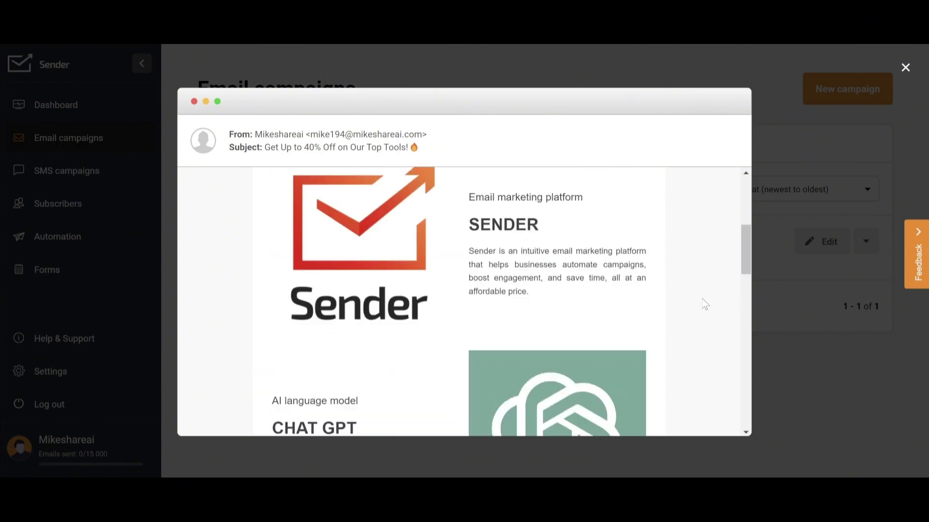
scroll(704, 304, "up", 5)
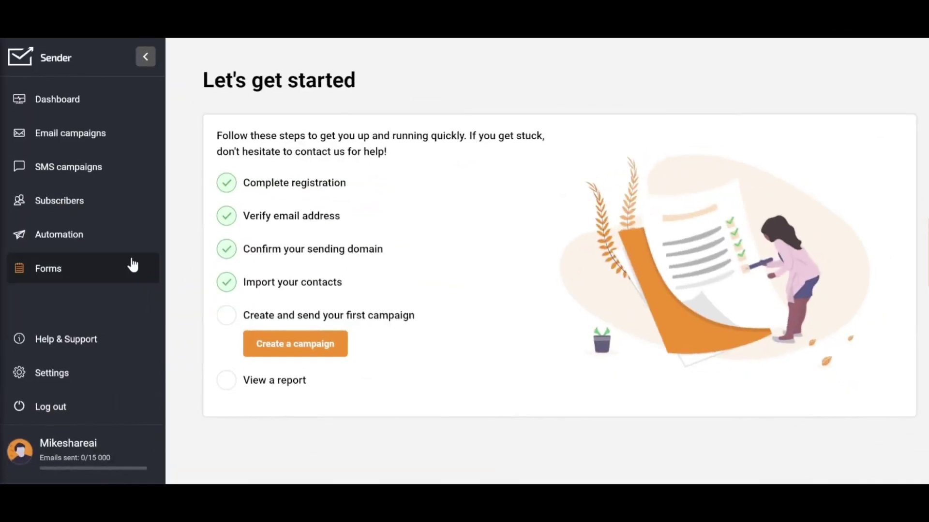
Create a new automation workflow named 'Mi' and browse its trigger cards
left_click(116, 247)
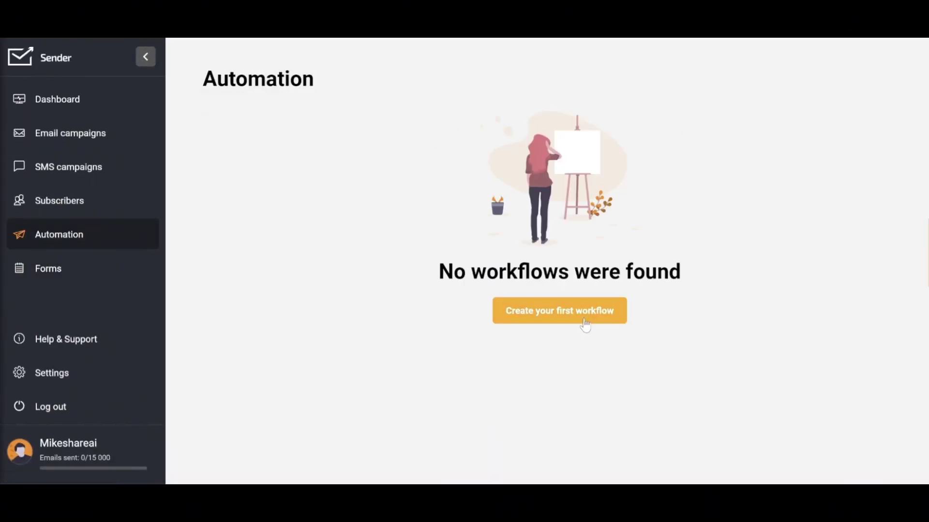
left_click(583, 320)
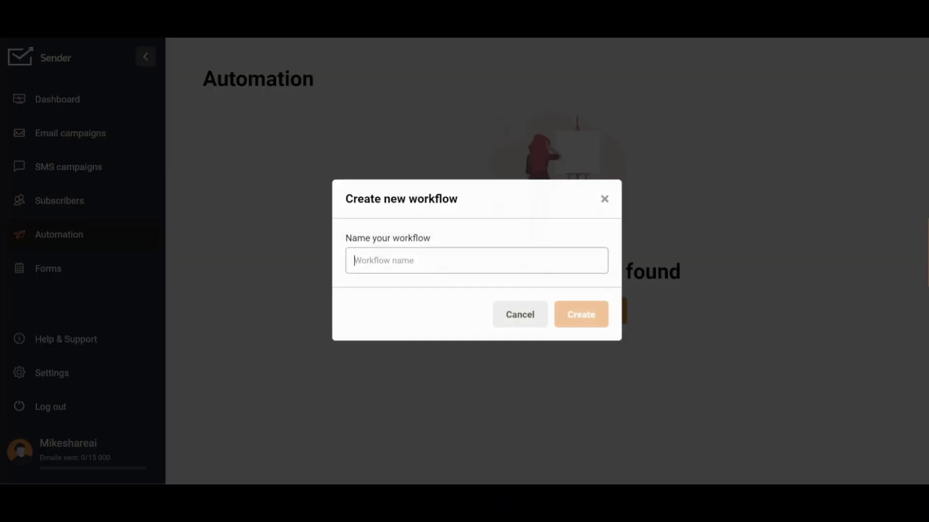
type("Mikeshareai")
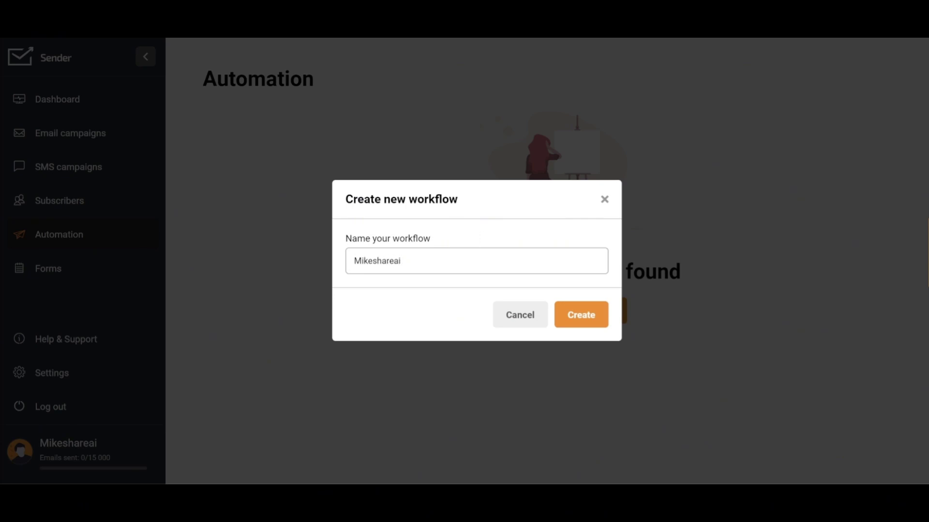
left_click(582, 315)
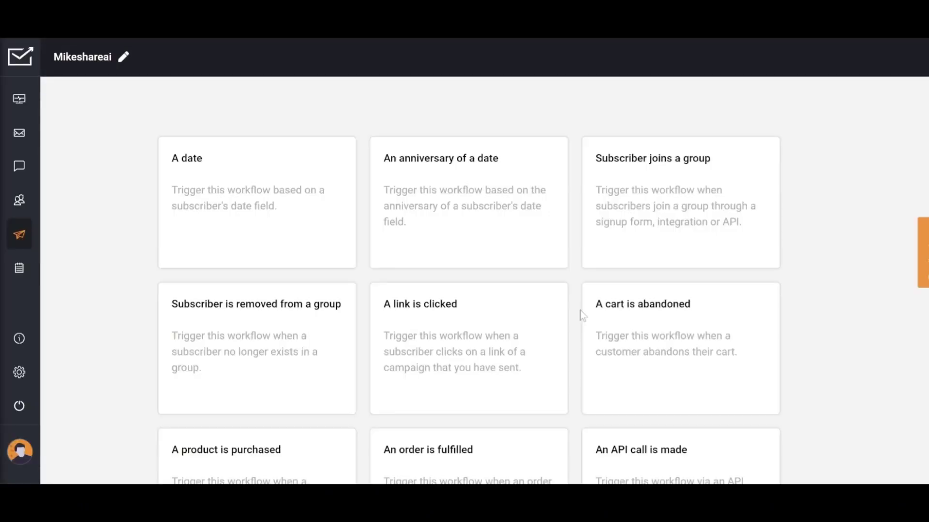
scroll(798, 263, "down", 4)
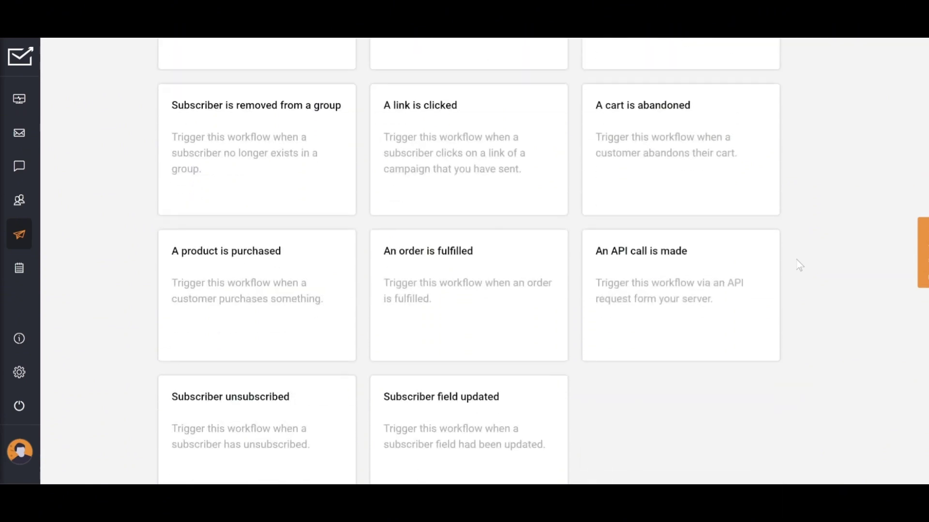
scroll(799, 264, "down", 1)
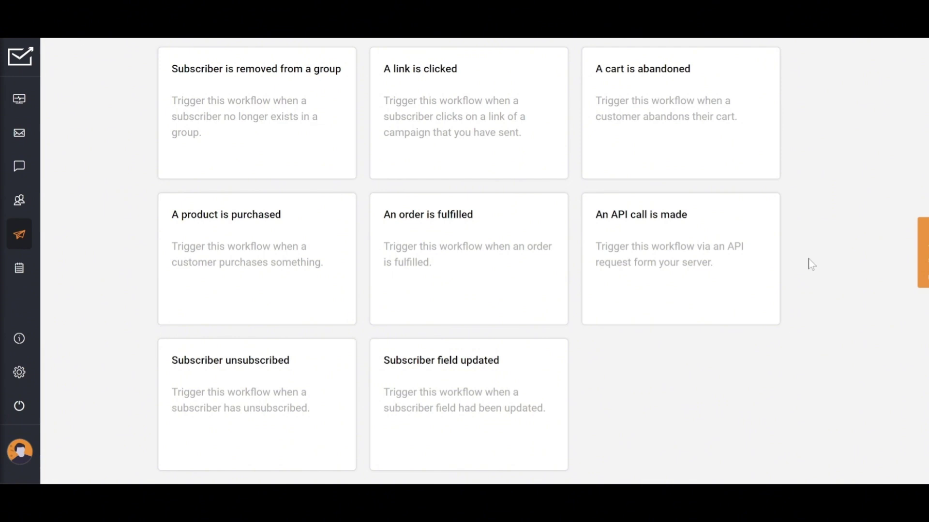
scroll(811, 264, "up", 5)
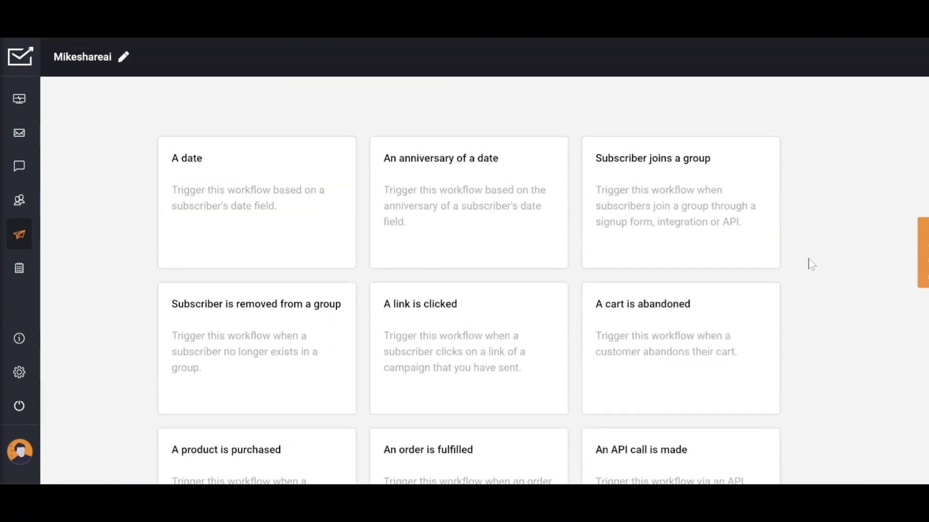
Choose Subscriber unsubscribed as the workflow's trigger
left_click(512, 332)
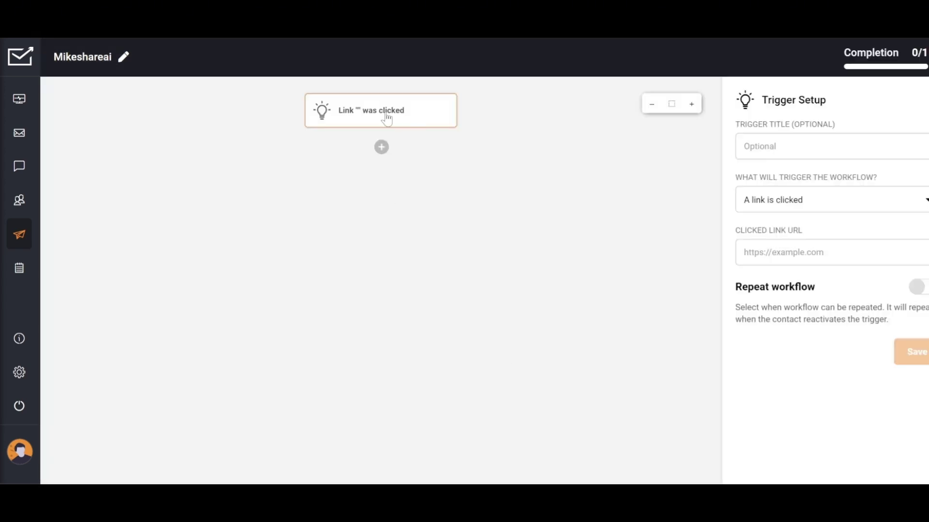
left_click(381, 145)
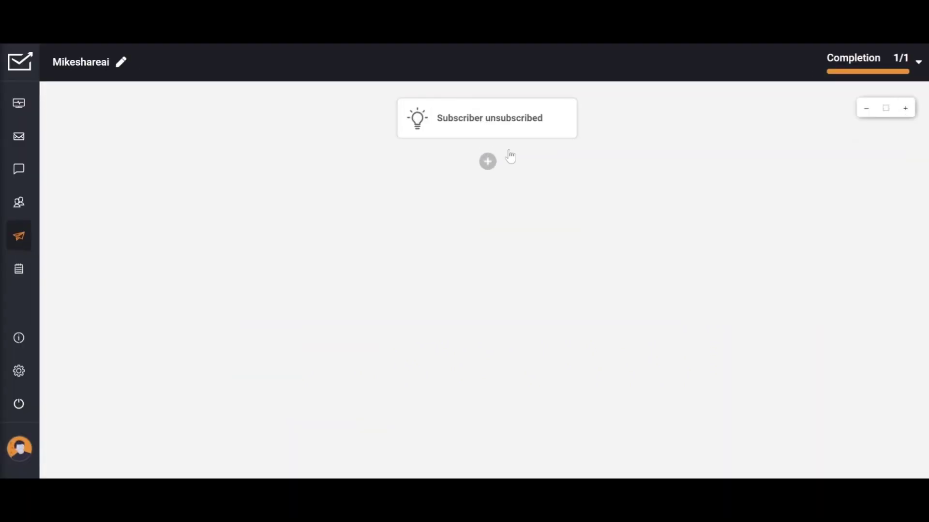
left_click(499, 131)
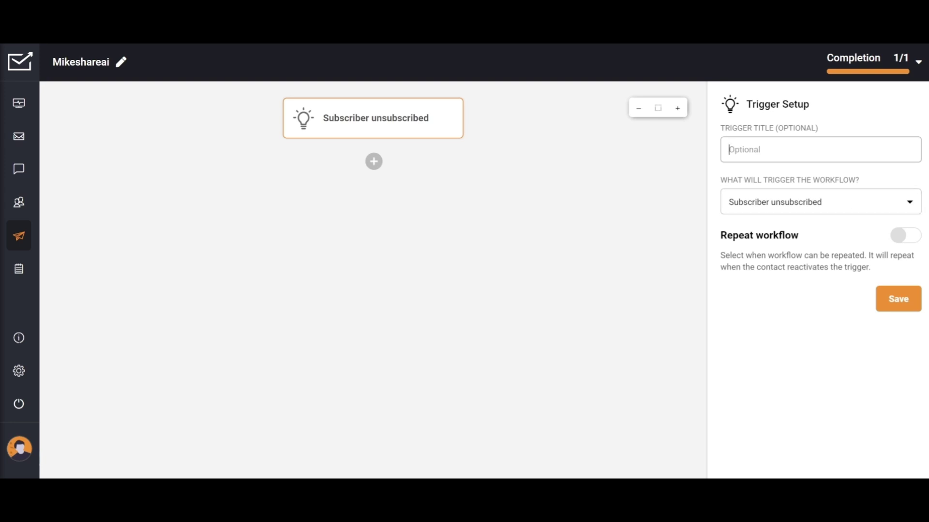
Enable Repeat workflow after no less than 1 hour and save the trigger
left_click(912, 237)
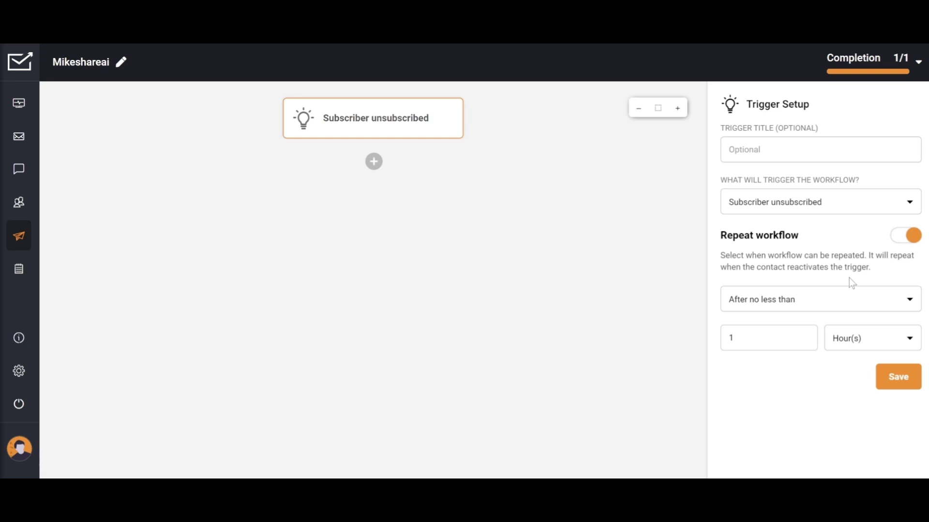
left_click(821, 310)
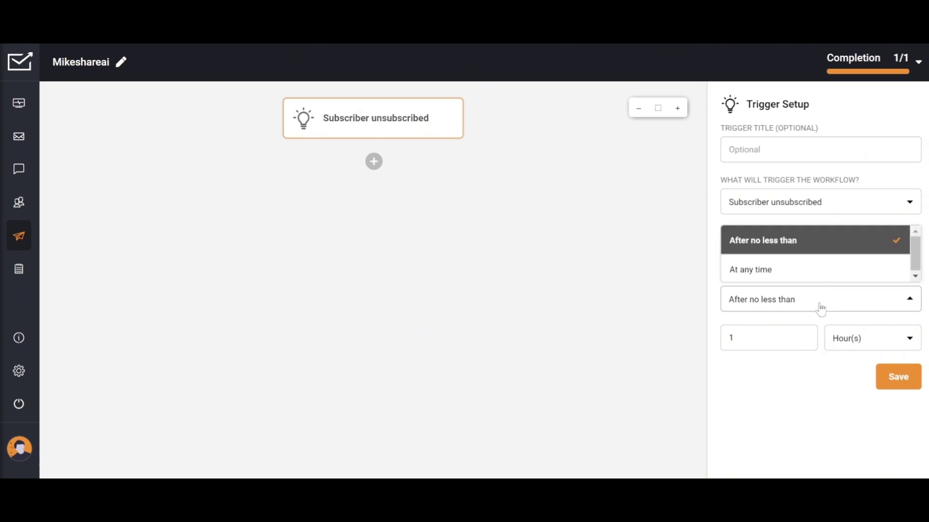
left_click(820, 310)
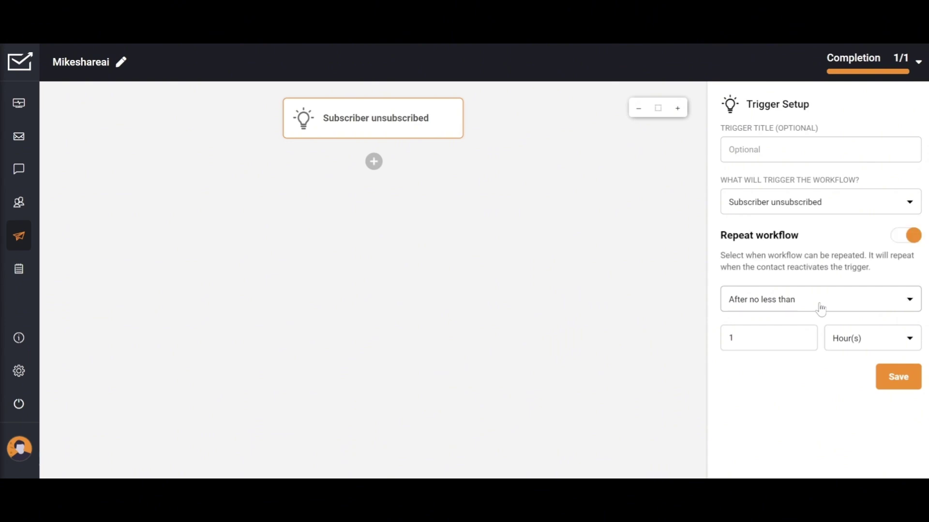
left_click(900, 377)
left_click(489, 162)
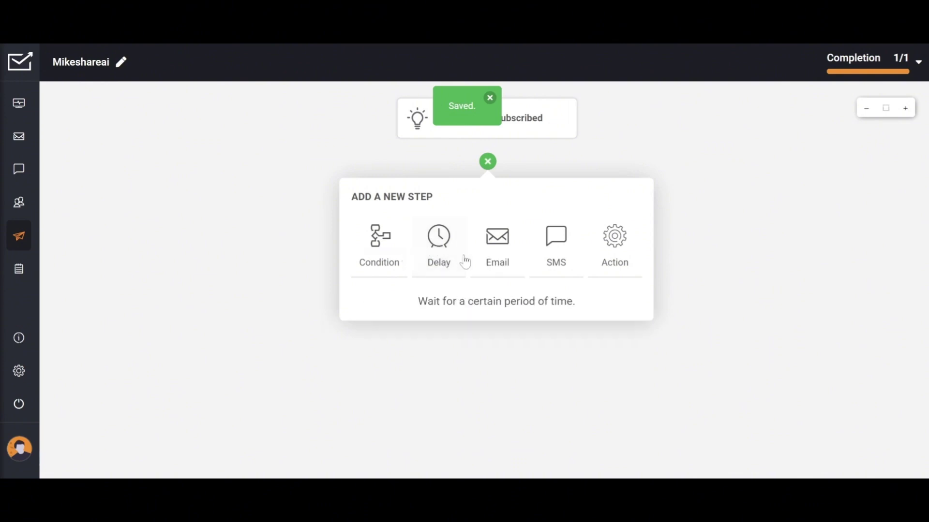
Add a Send email step with the subject 'We're Sorry to See You Go!'
left_click(498, 247)
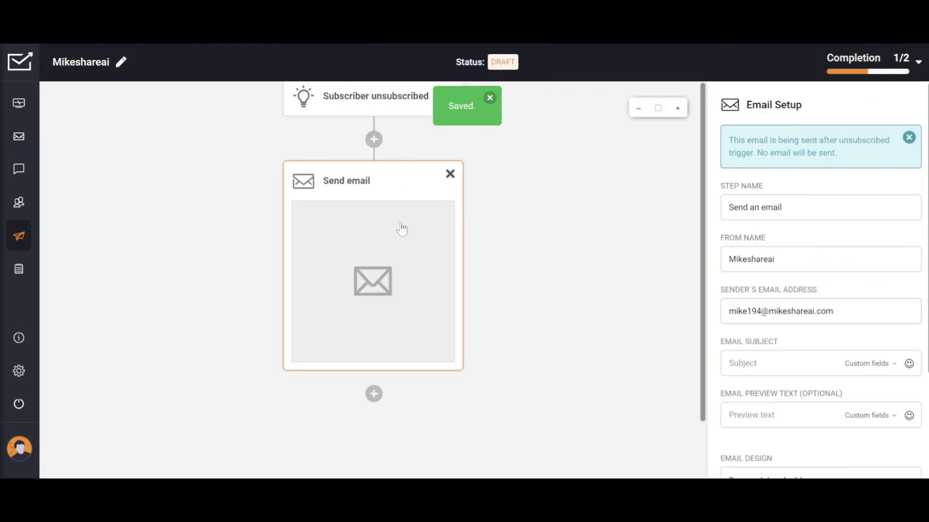
scroll(820, 290, "down", 2)
left_click(784, 299)
type("We're Sorry to See You Go!")
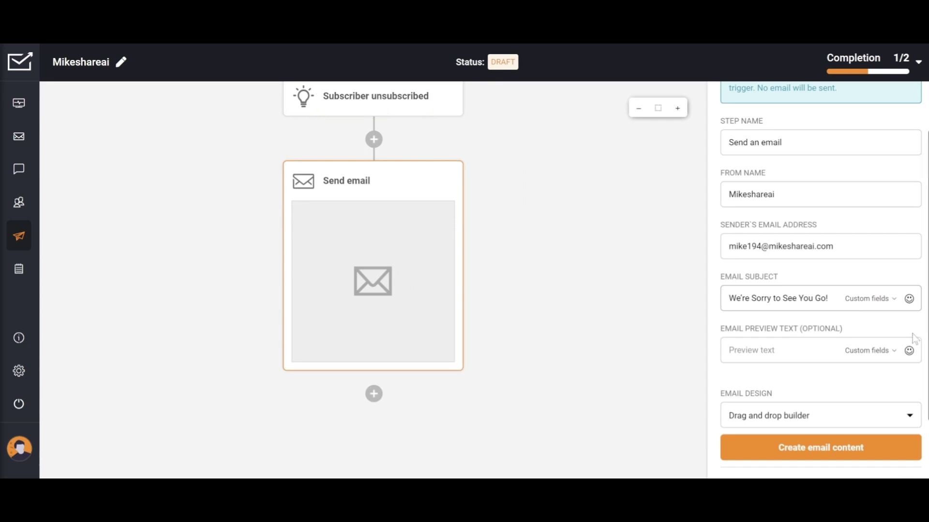
scroll(839, 368, "down", 2)
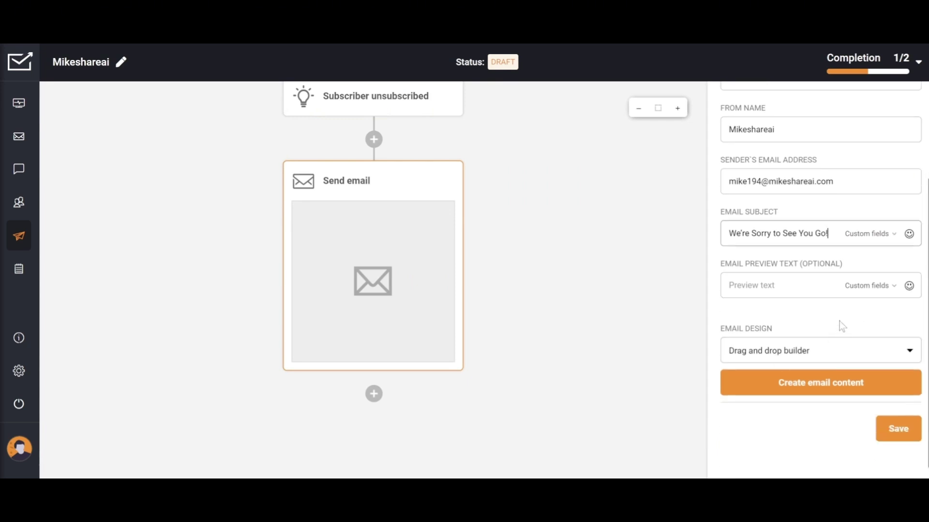
Make the email plain text, write its content, and save it to the workflow
left_click(830, 352)
left_click(830, 290)
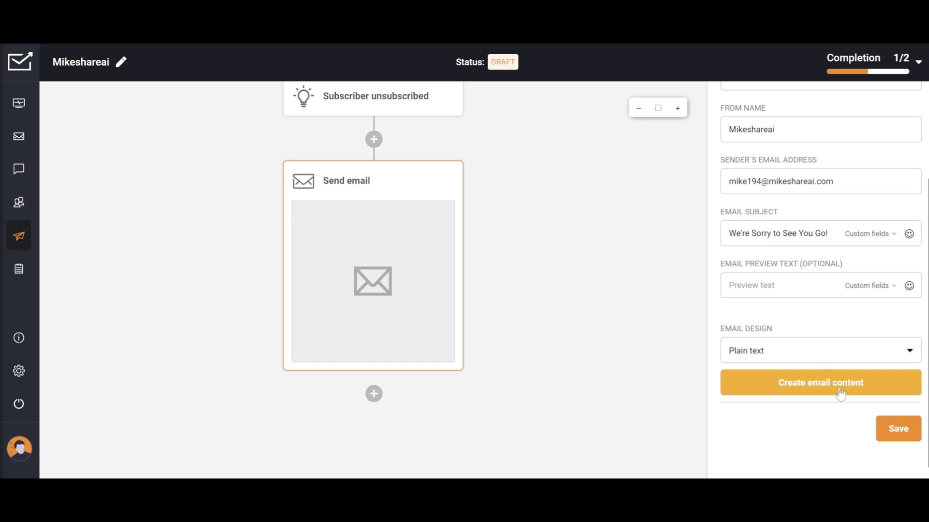
scroll(789, 416, "up", 2)
scroll(809, 395, "down", 2)
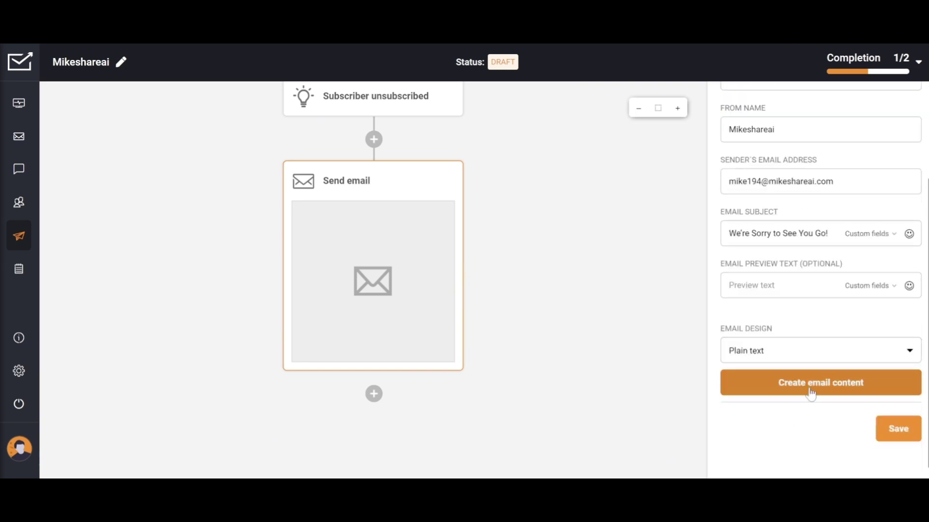
left_click(811, 392)
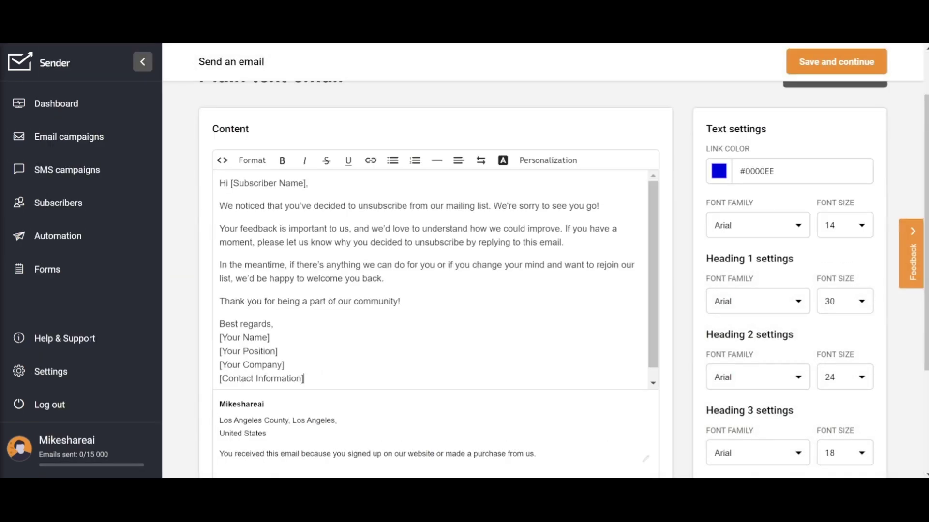
scroll(622, 425, "down", 3)
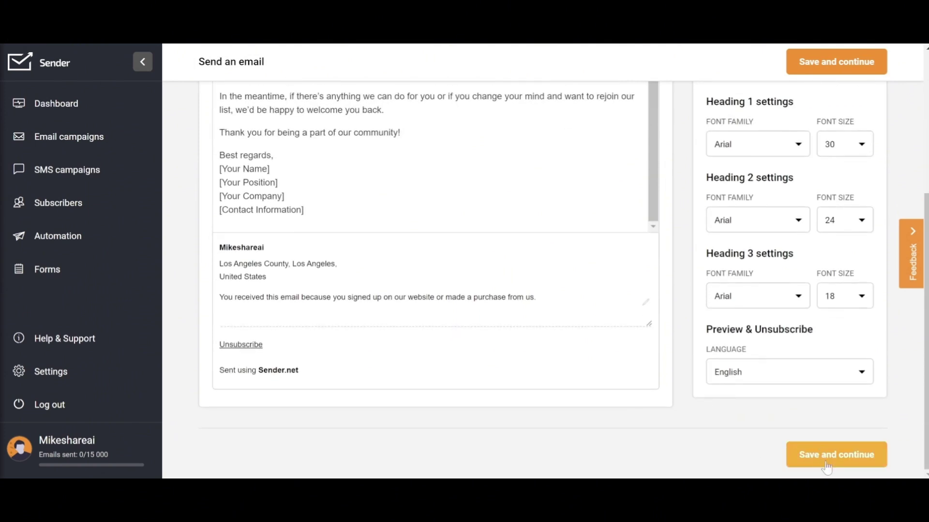
left_click(835, 453)
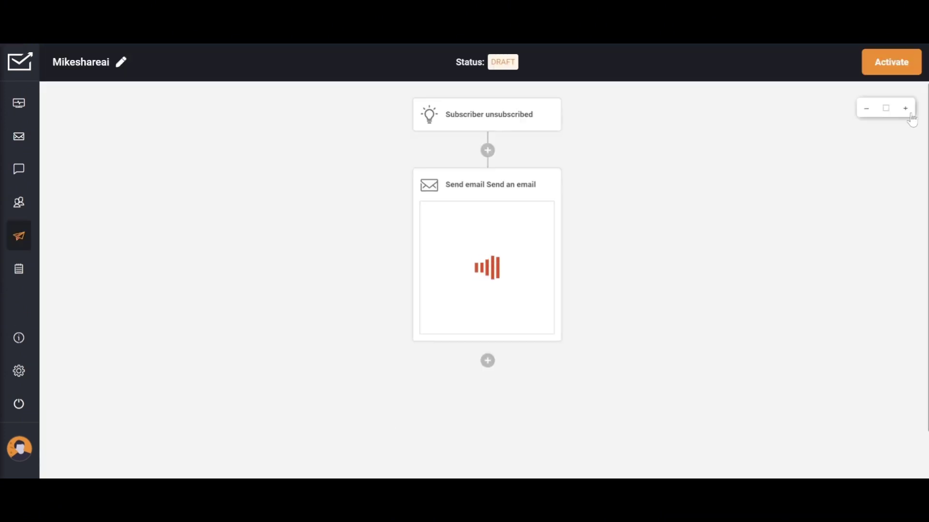
Add a 1-week delay after the email, then review the Active and Draft workflow lists
left_click(905, 110)
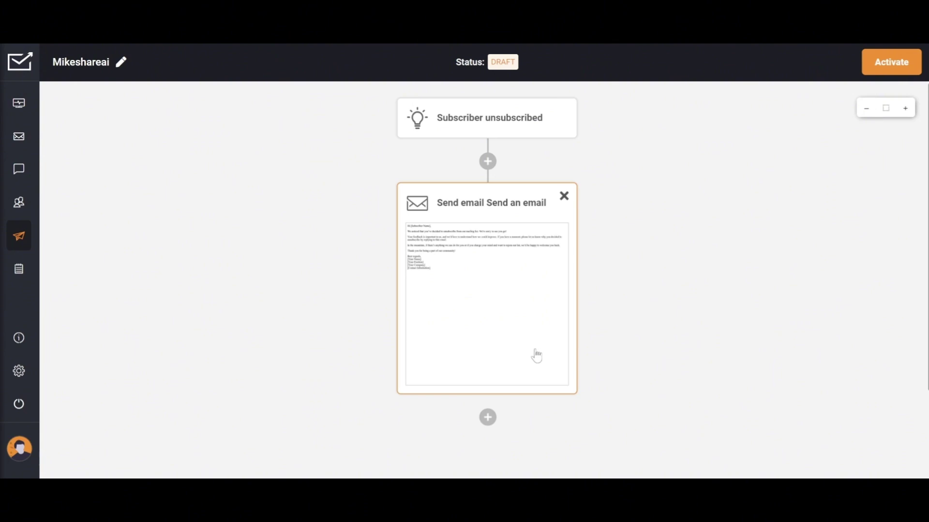
left_click(488, 417)
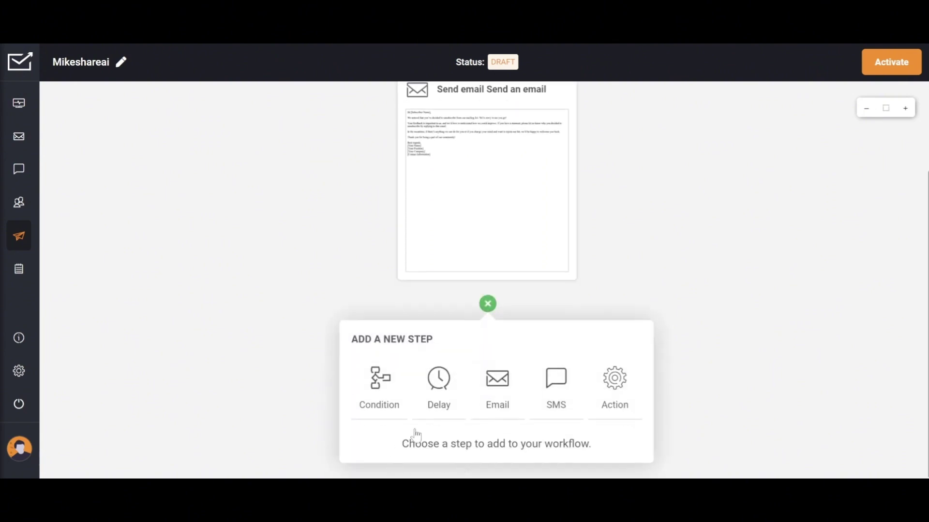
left_click(439, 381)
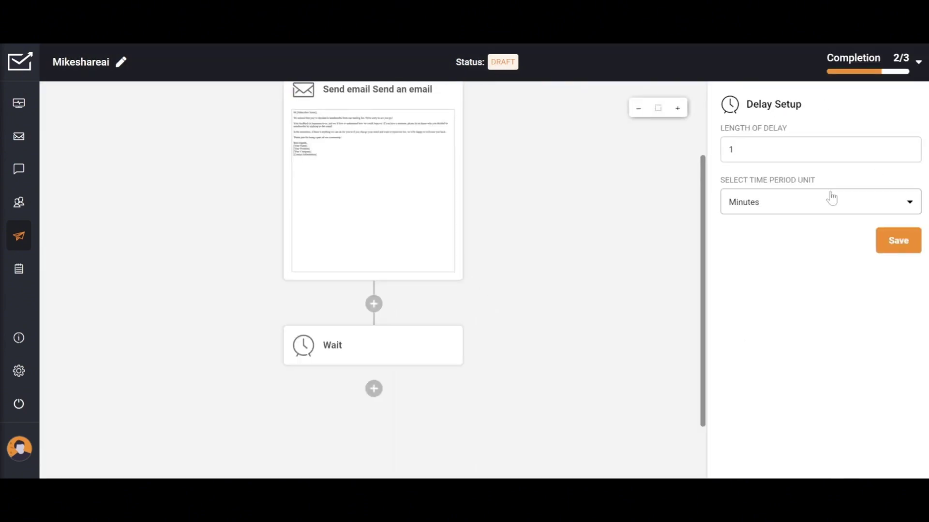
left_click(797, 201)
left_click(791, 290)
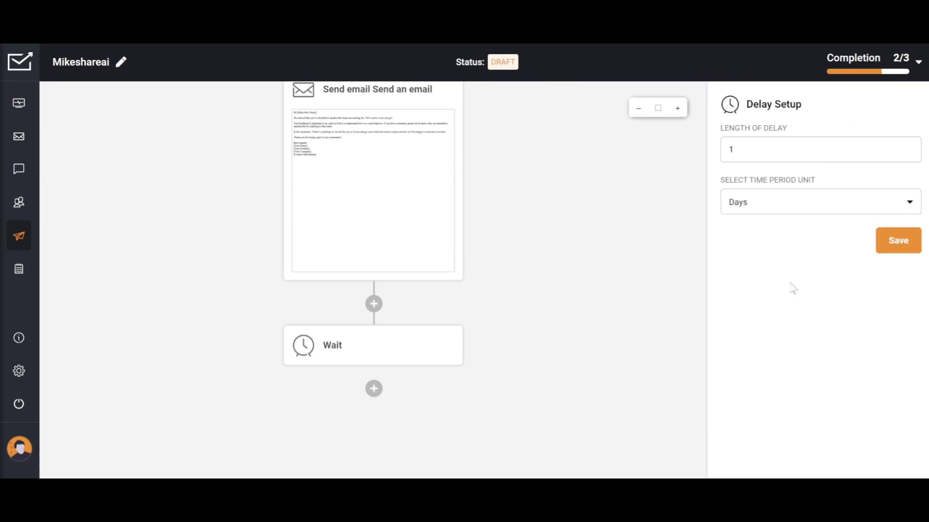
left_click(803, 202)
left_click(794, 321)
left_click(898, 241)
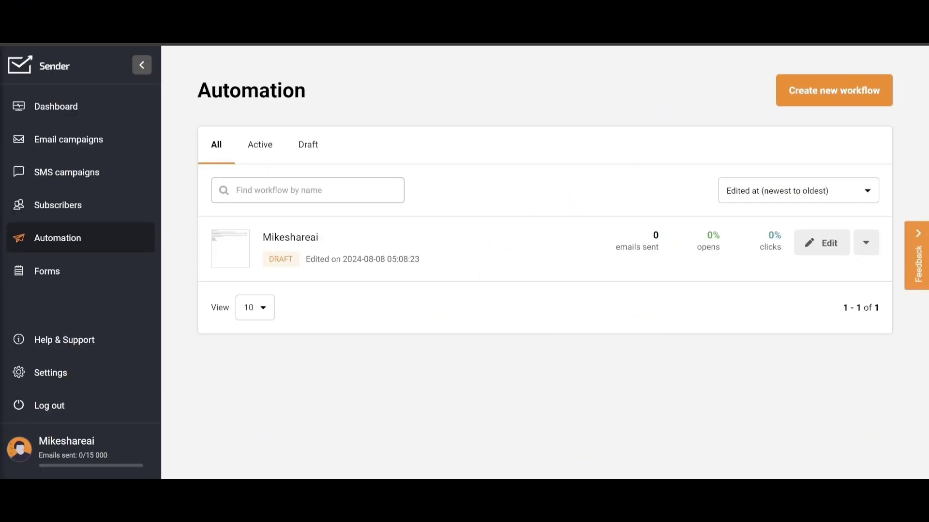
left_click(49, 142)
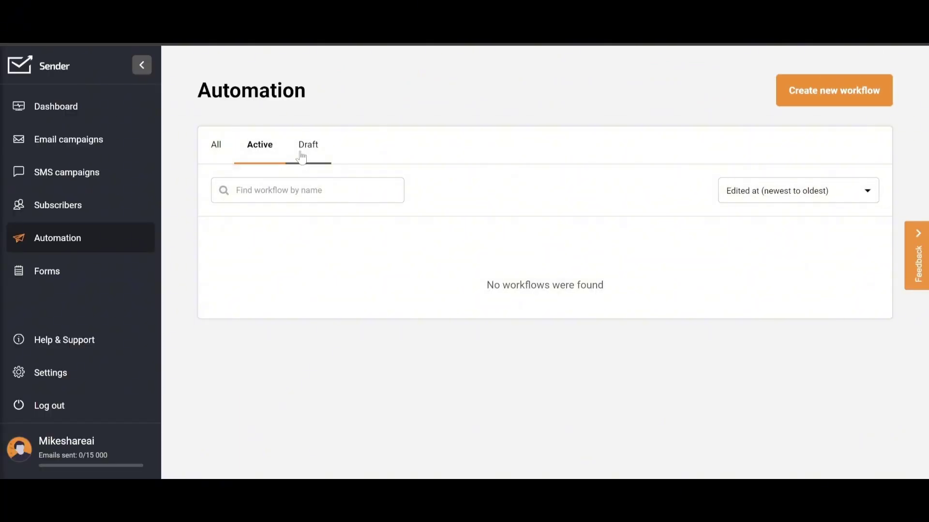
left_click(300, 157)
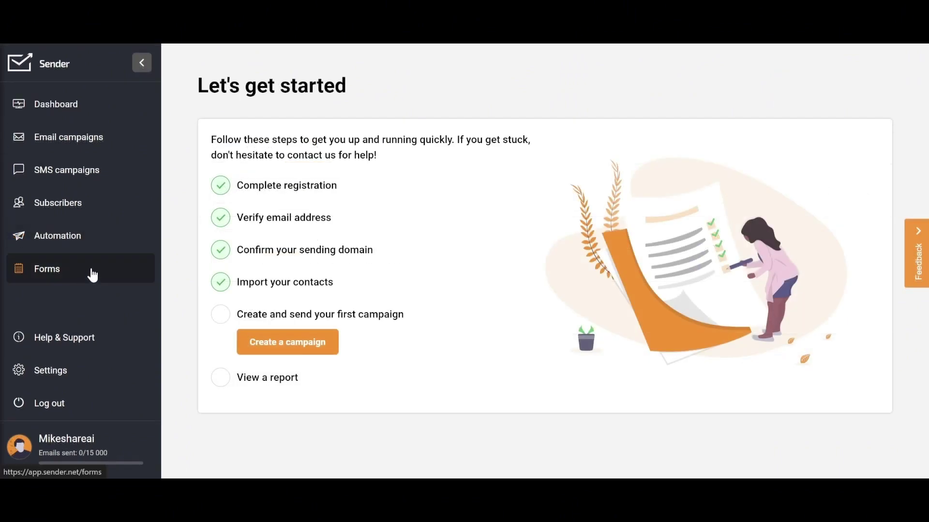
Create a new form named 'Mikeshareai' as a spin-to-win wheel
left_click(93, 275)
left_click(543, 178)
type("Mikes")
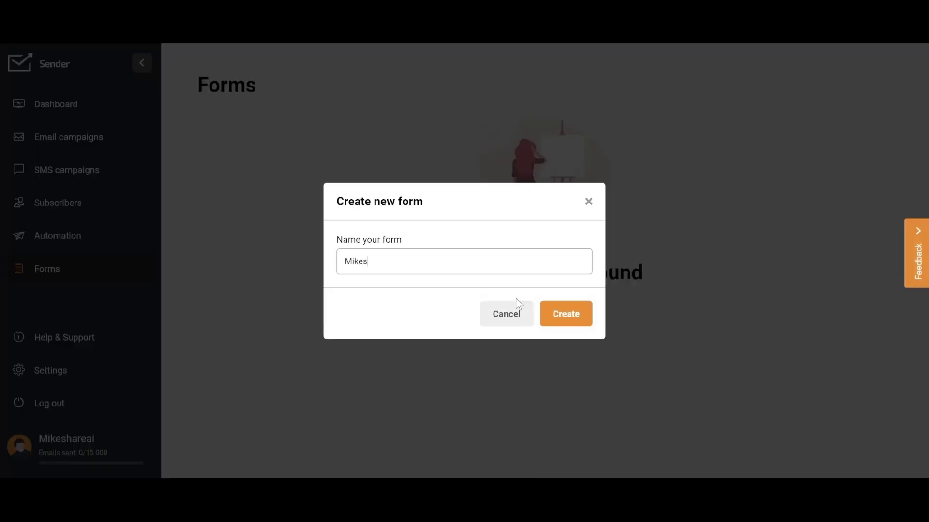
type("hareai")
key("Return")
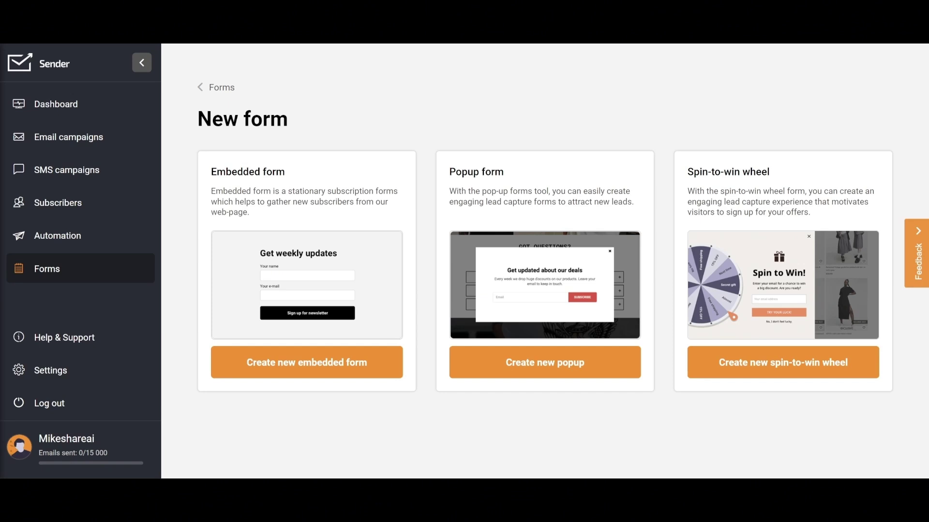
left_click(785, 371)
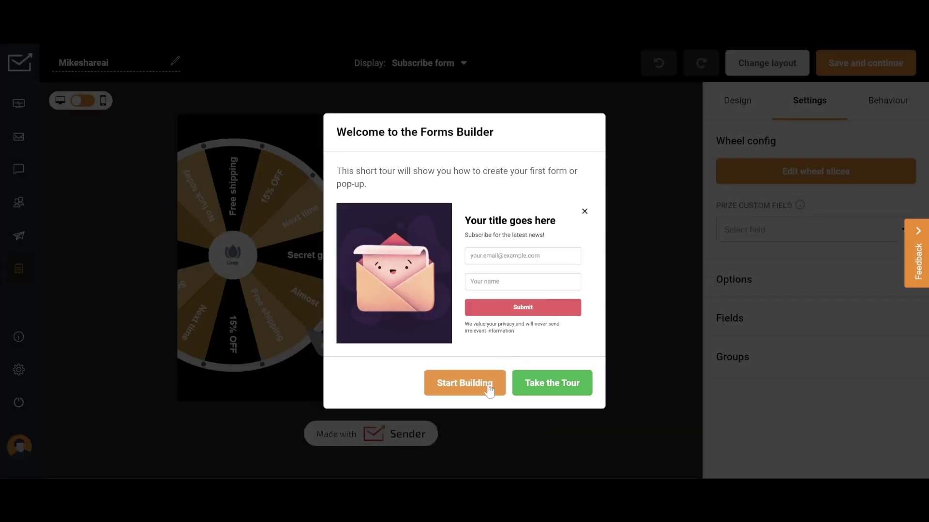
Switch to a new popup form using the Subscribe! 2 layout
left_click(488, 389)
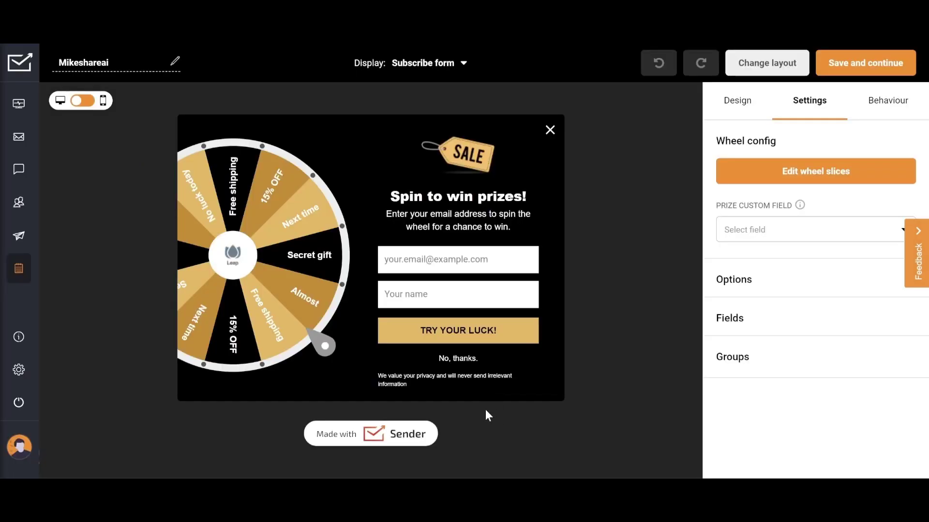
left_click(805, 172)
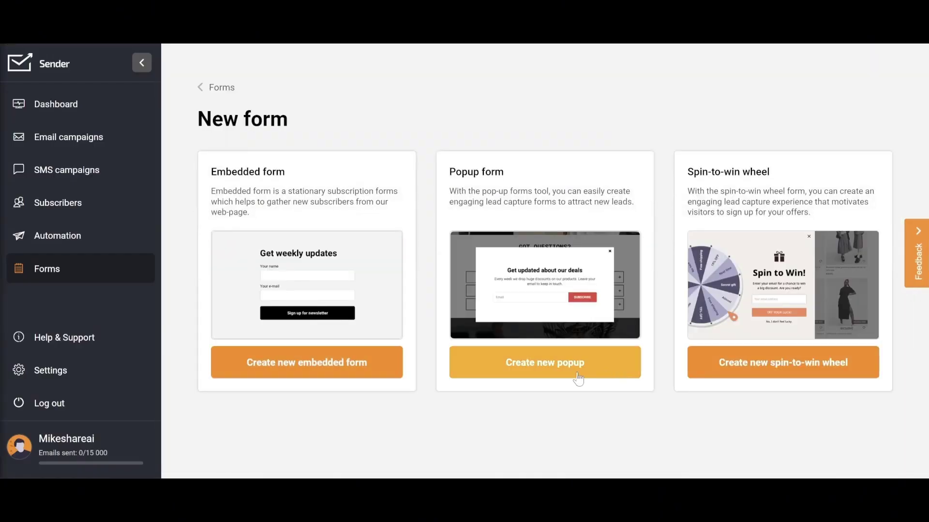
left_click(578, 377)
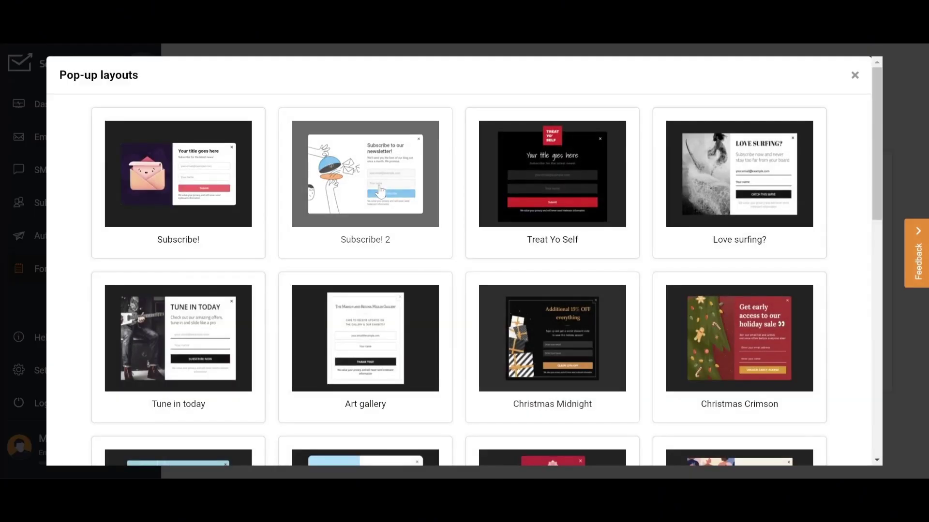
left_click(382, 219)
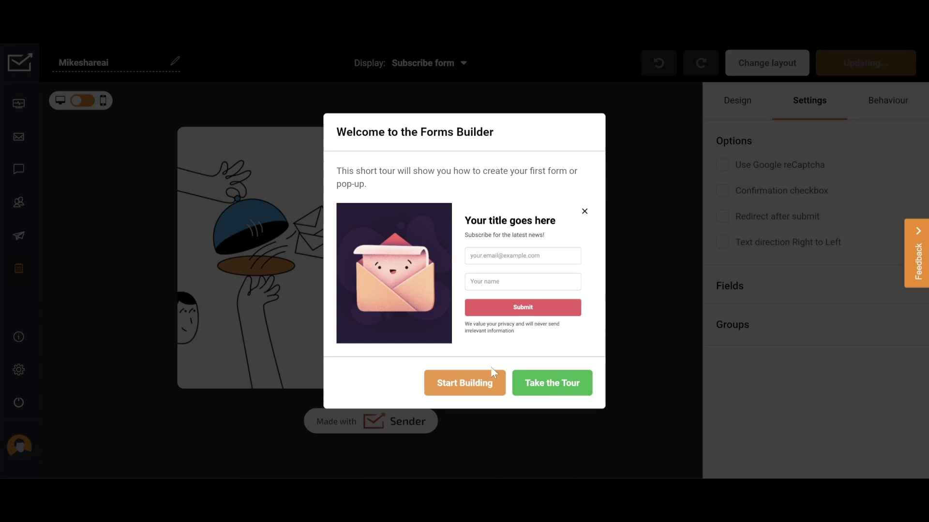
left_click(492, 372)
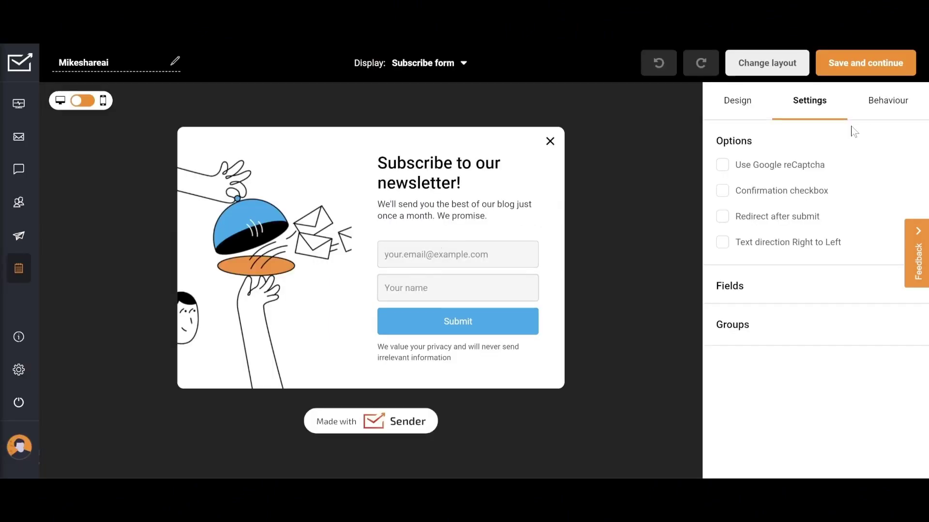
Turn on Google reCaptcha and the confirmation checkbox, leaving text direction and redirect unchanged
left_click(722, 165)
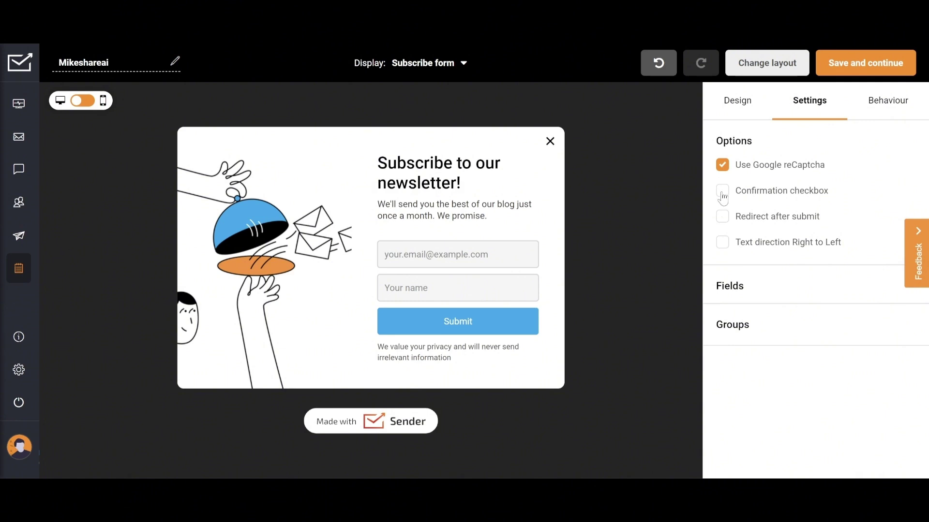
left_click(722, 191)
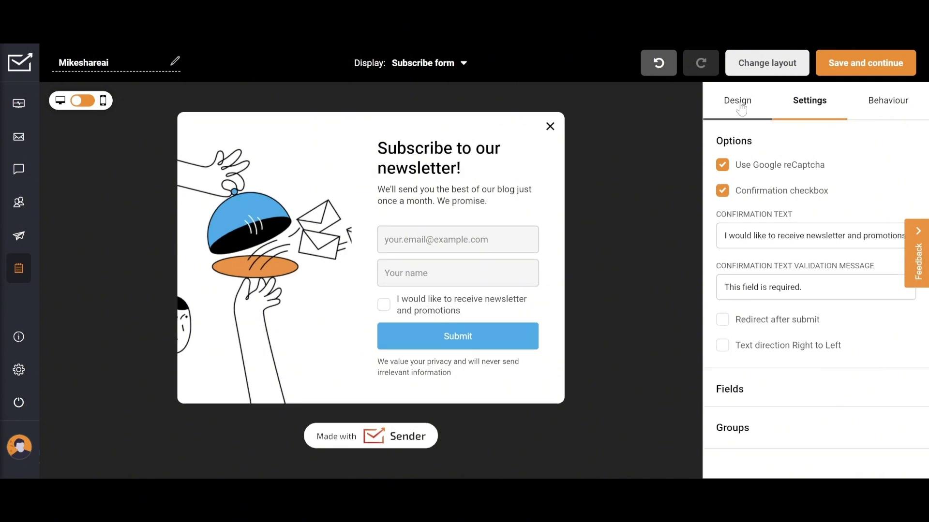
left_click(722, 346)
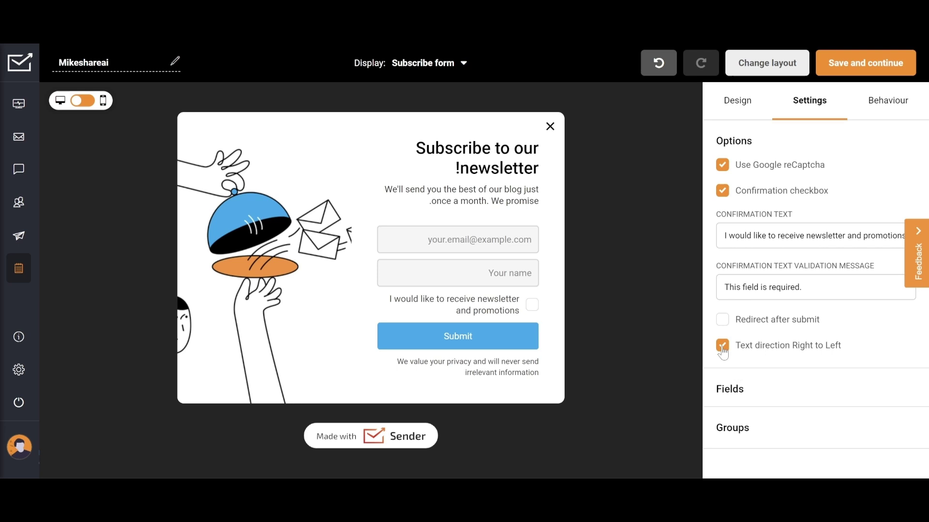
left_click(722, 347)
left_click(722, 320)
left_click(722, 320)
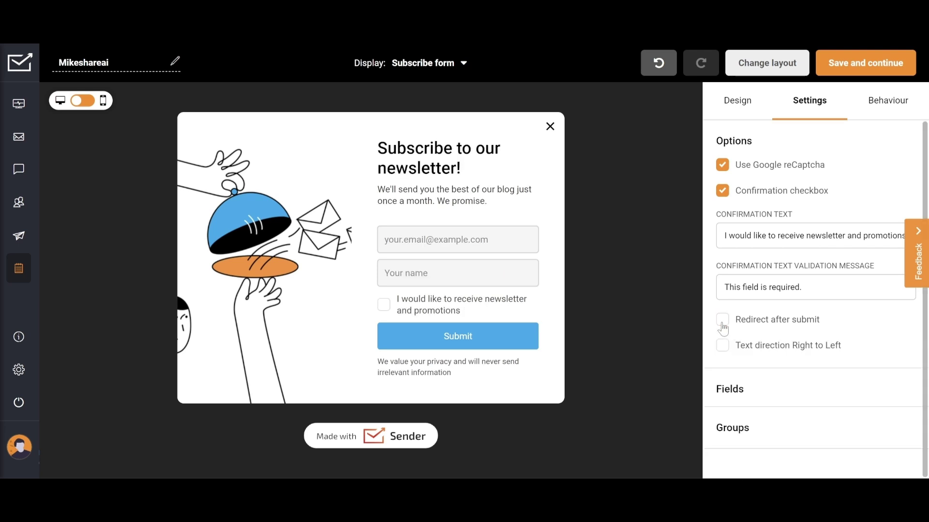
left_click(886, 100)
left_click(747, 121)
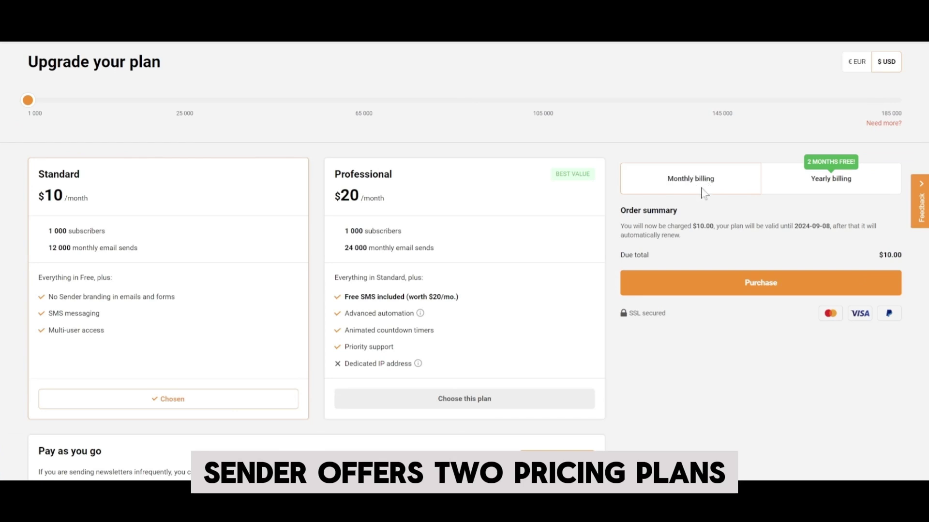
Switch to yearly billing and raise the subscriber count to 10,000 to compare prices
left_click(842, 190)
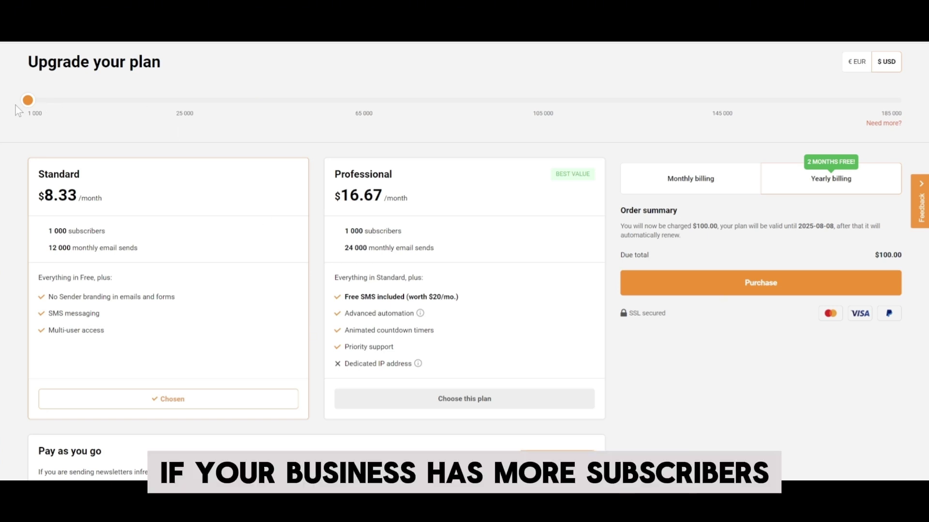
mouse_move(37, 106)
left_mouse_down()
mouse_move(110, 106)
mouse_move(23, 105)
left_mouse_up()
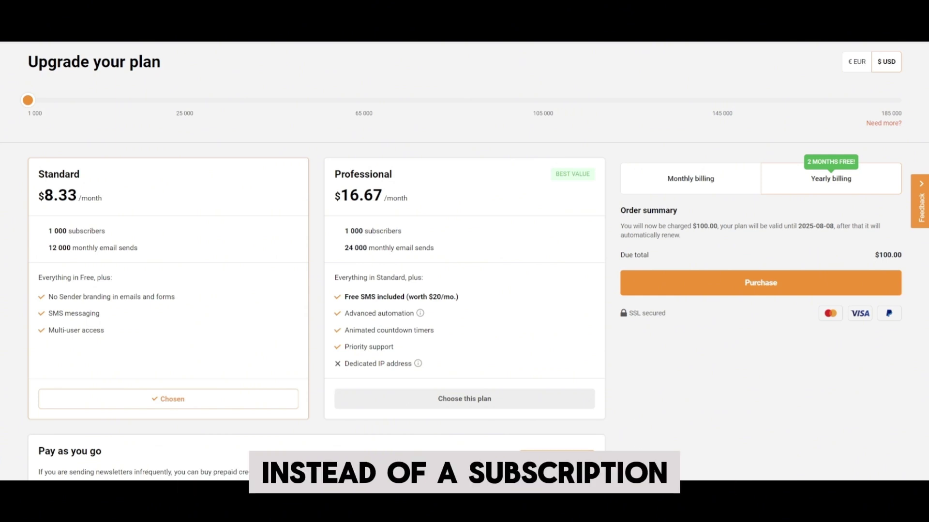
left_click(554, 457)
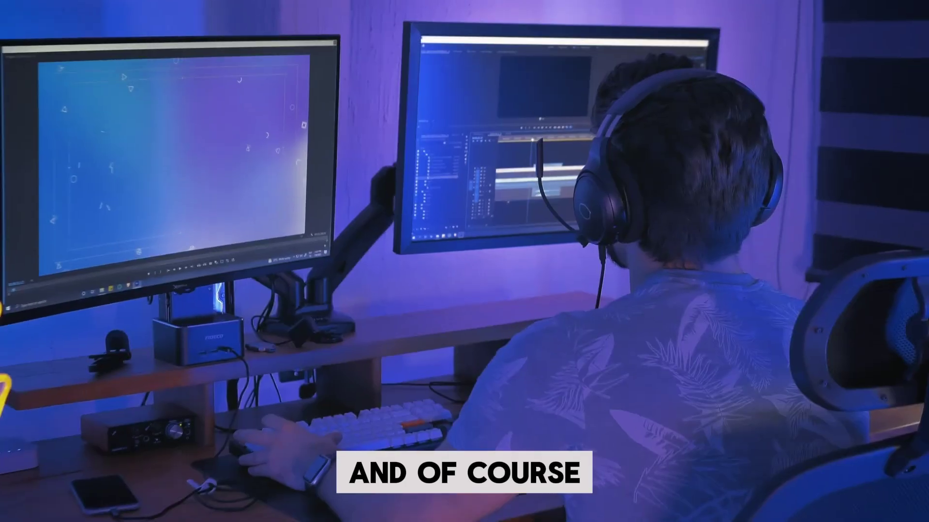